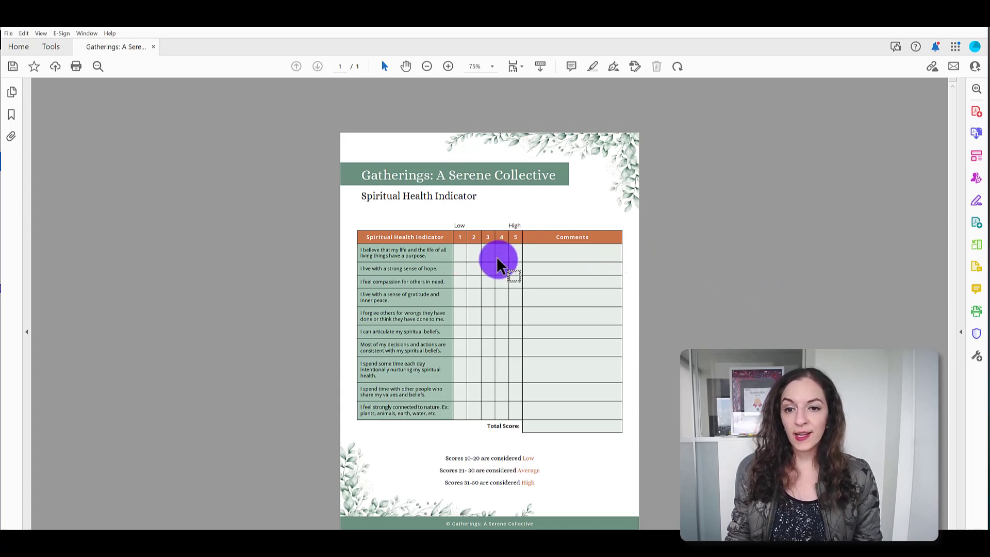
# Zoom the Spiritual Health Indicator page in to 125%.
pyautogui.click(448, 66)
pyautogui.click(448, 66)
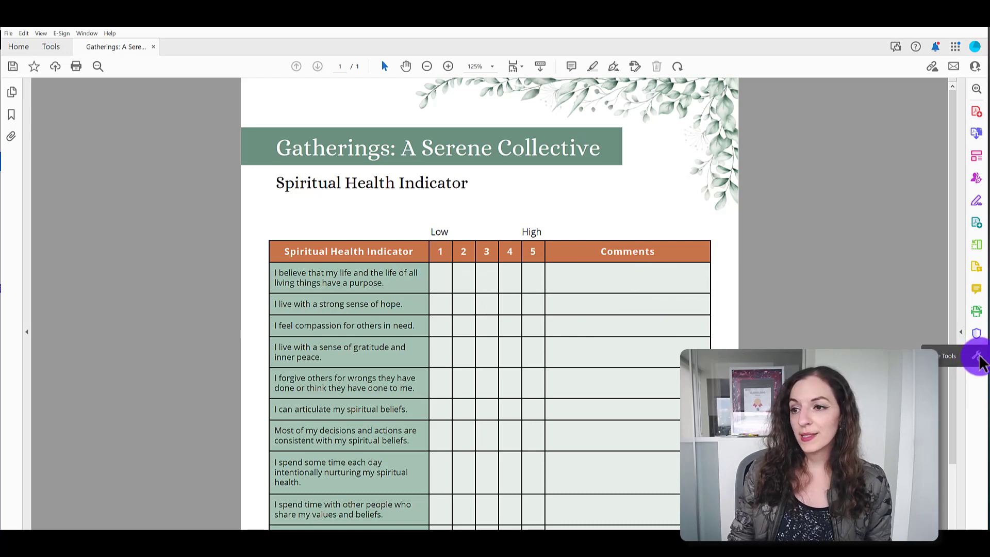
# Run Prepare Form on the current worksheet to auto-detect fillable fields.
pyautogui.click(978, 358)
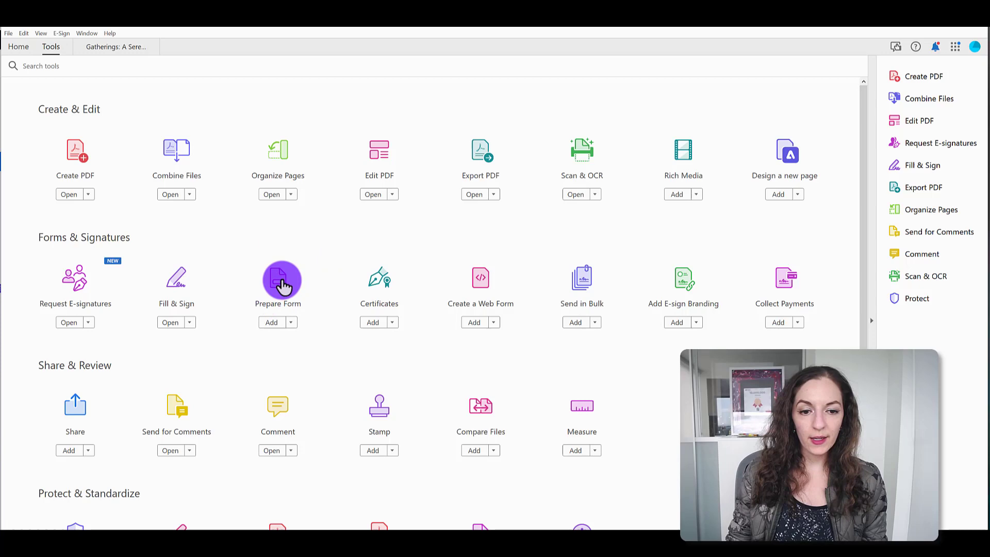
pyautogui.click(283, 284)
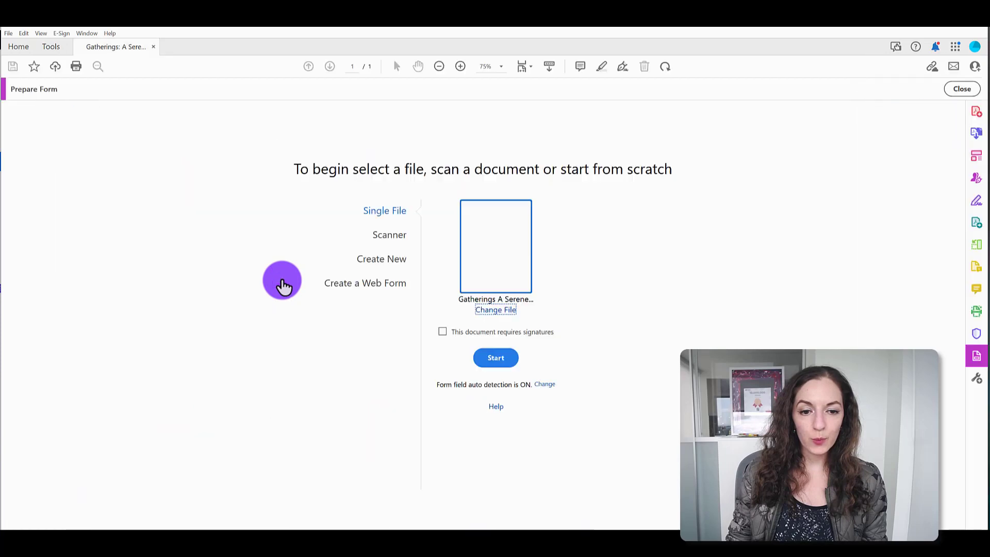
pyautogui.click(498, 358)
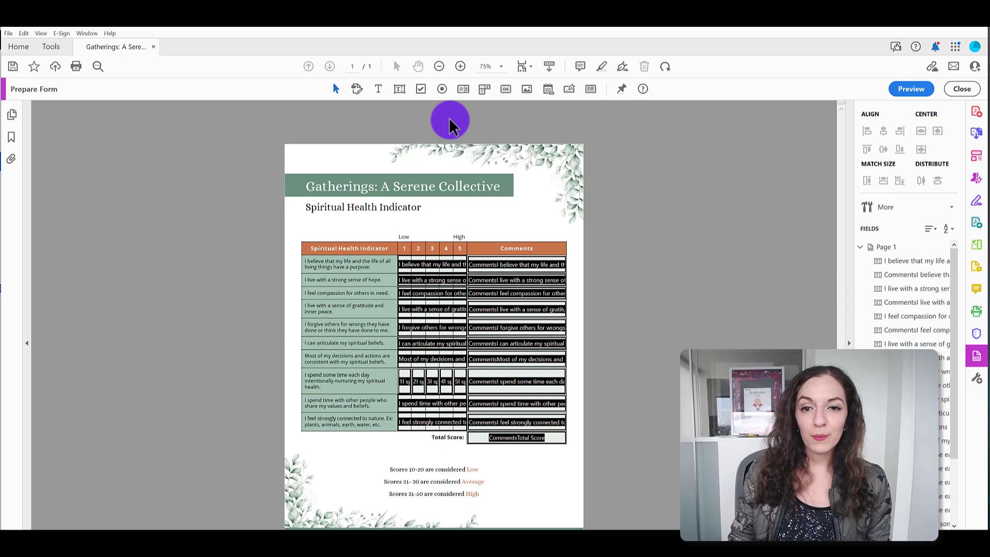
# At 125% zoom, delete the auto-detected fields in rating columns 1–5.
pyautogui.click(461, 66)
pyautogui.click(460, 67)
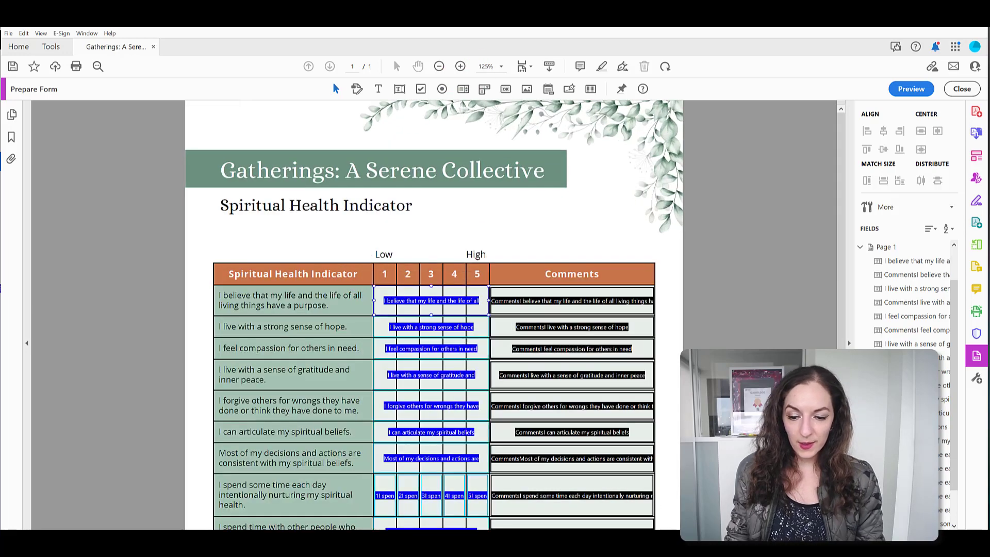
pyautogui.press('Delete')
pyautogui.scroll(-2, 385, 320)
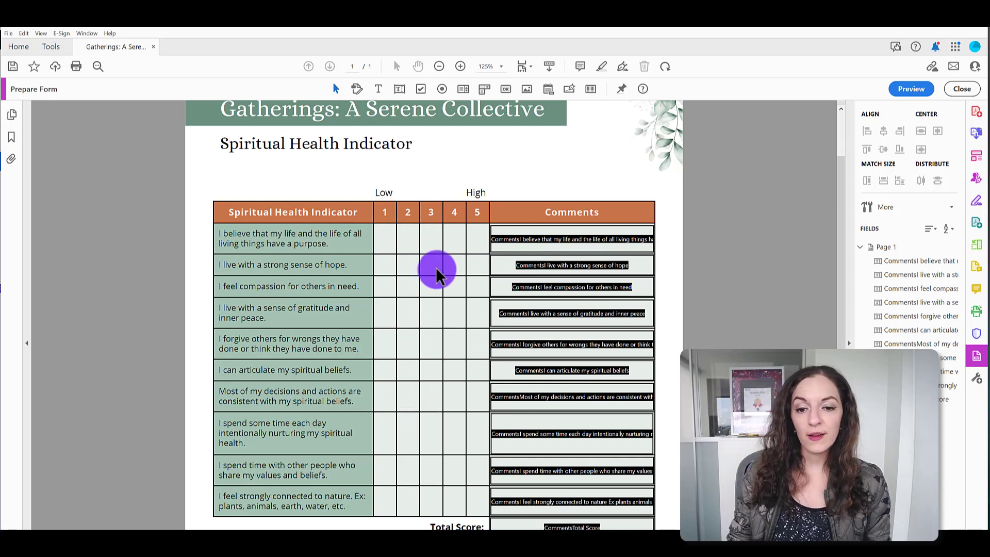
pyautogui.scroll(1, 434, 270)
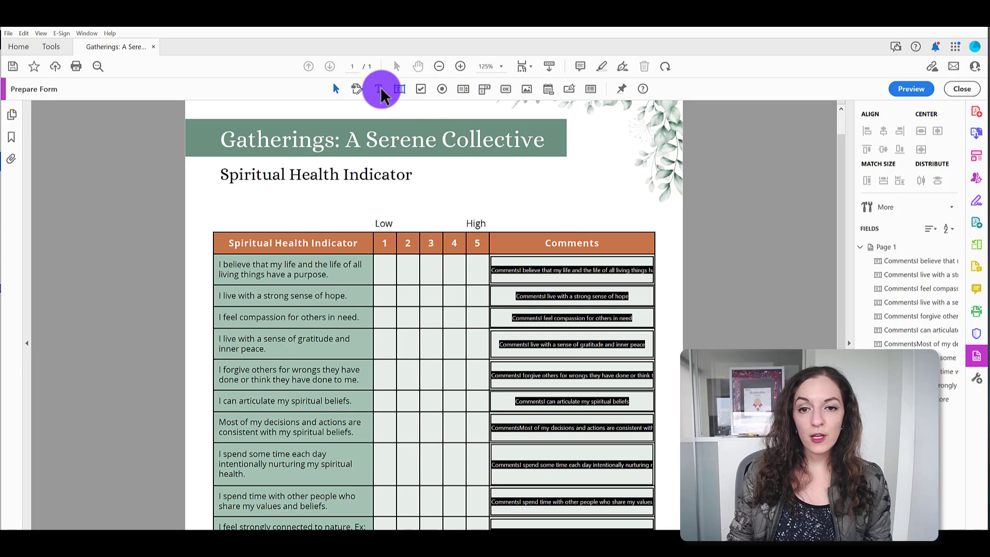
# Place a radio button in row 1, column 1 and open its full properties.
pyautogui.click(442, 89)
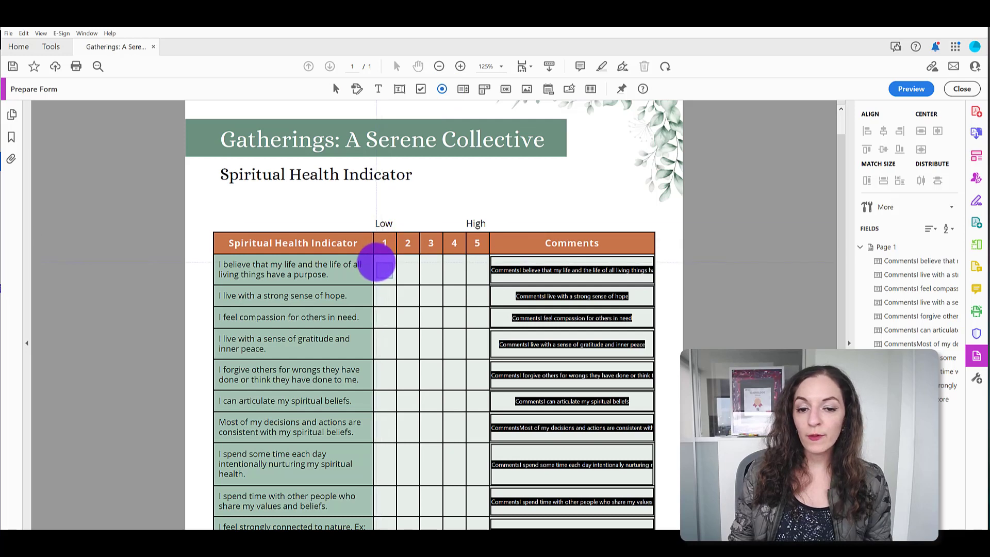
pyautogui.click(383, 268)
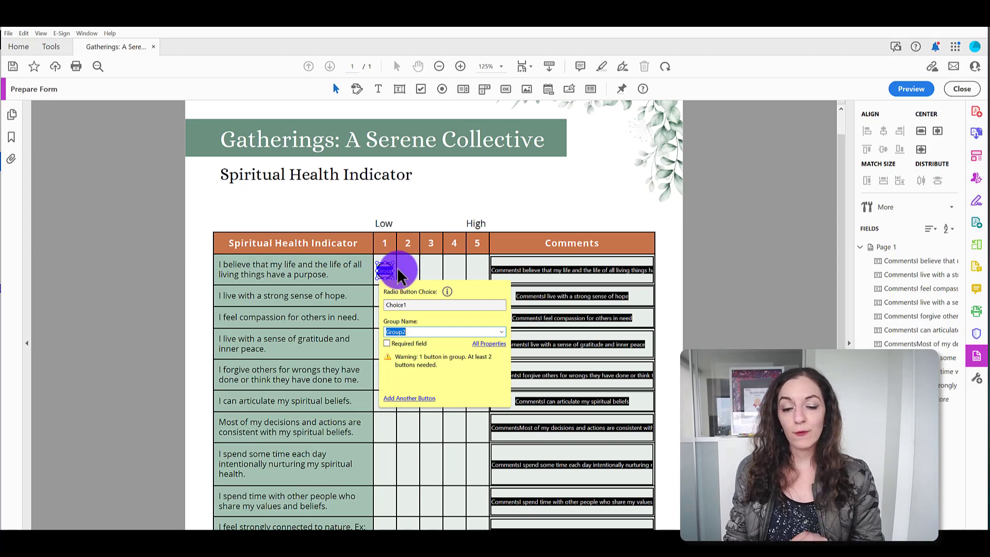
pyautogui.click(489, 344)
pyautogui.moveTo(383, 286); pyautogui.dragTo(608, 100)
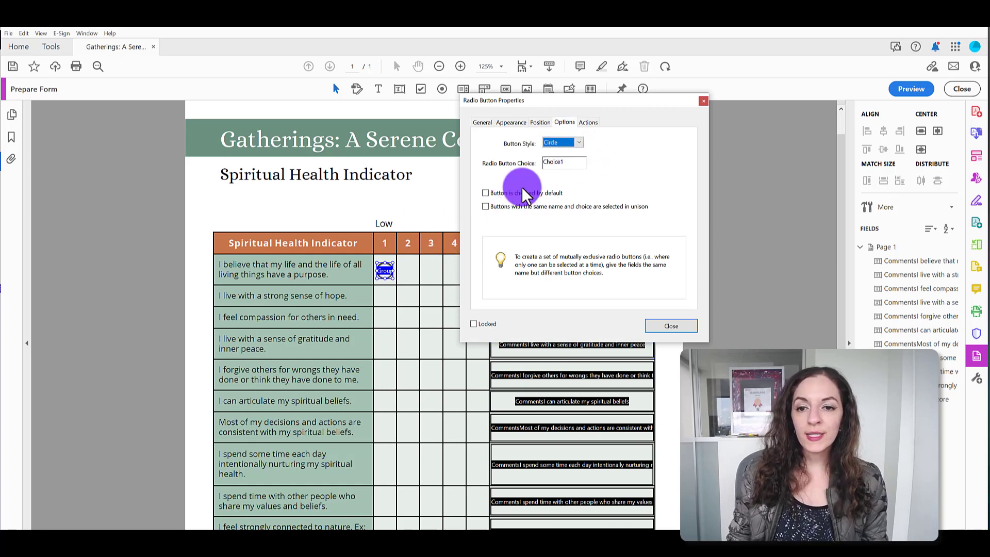
# Try the Cross, Check and Circle styles, then set the button style to Square.
pyautogui.click(581, 144)
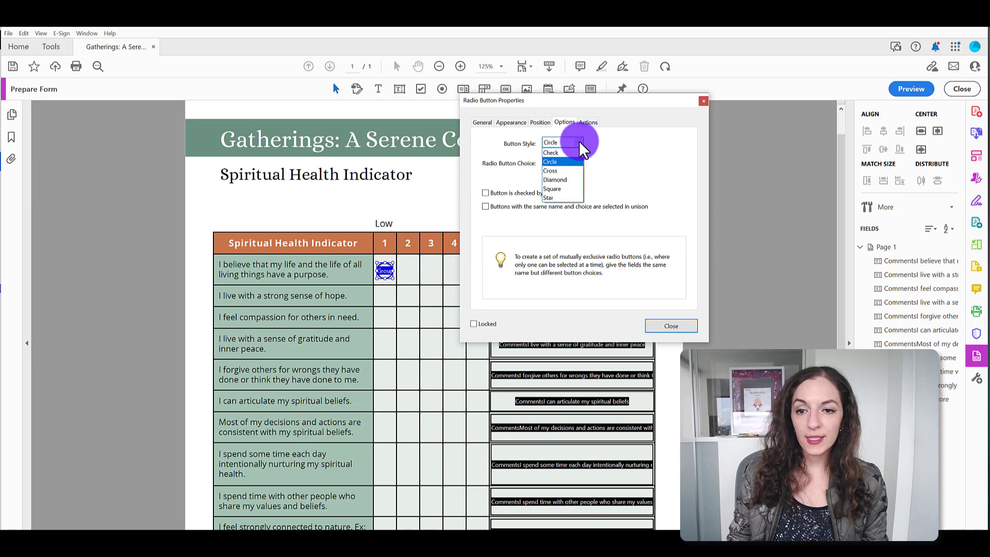
pyautogui.click(568, 165)
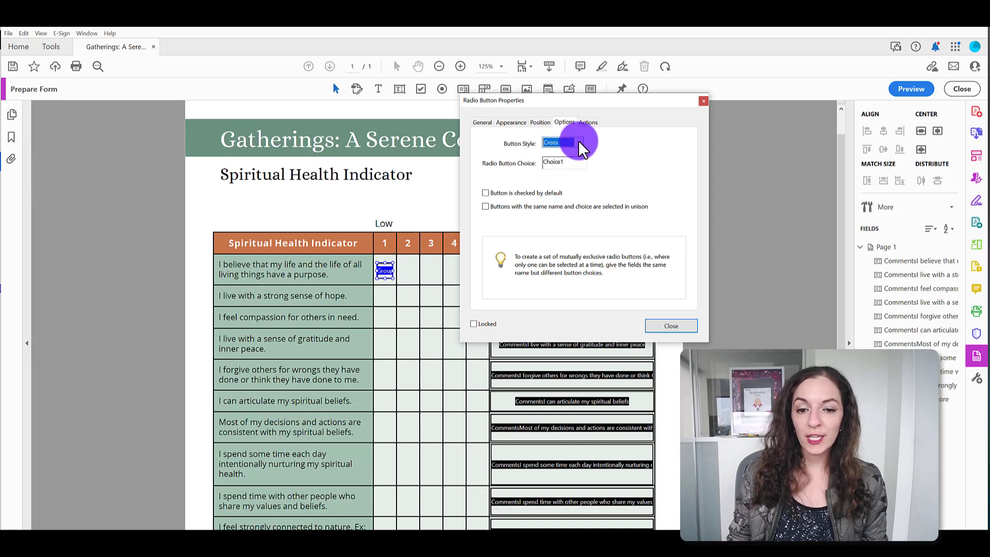
pyautogui.click(385, 271)
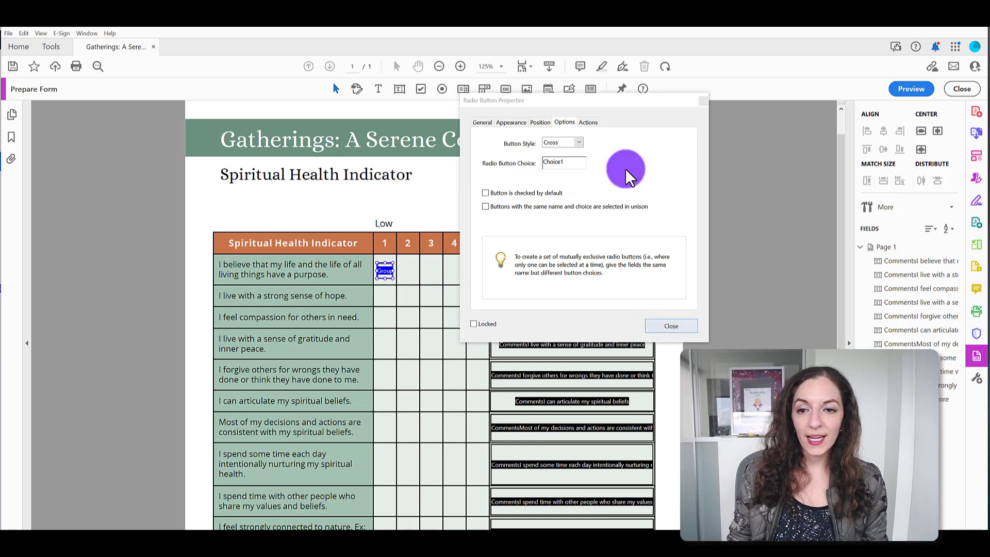
pyautogui.click(581, 144)
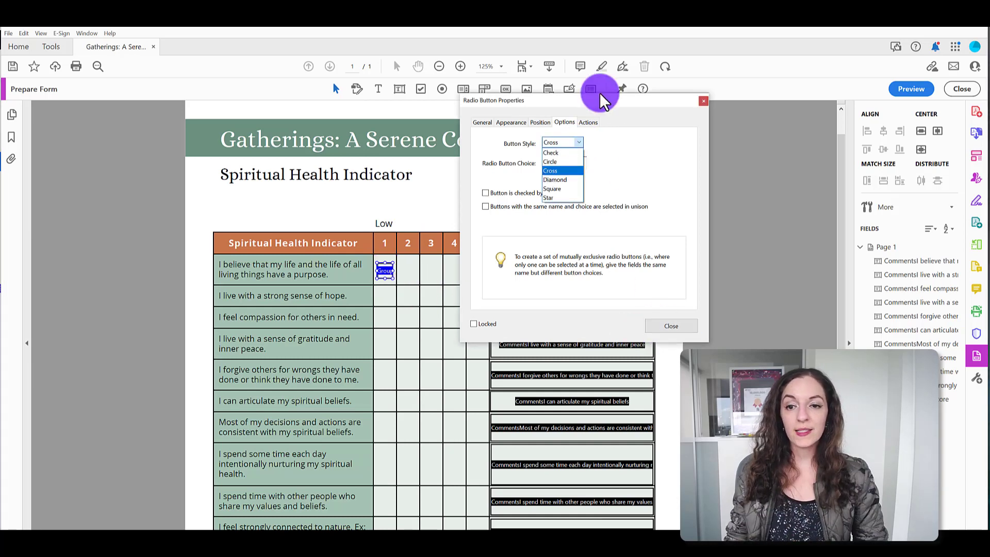
pyautogui.click(580, 153)
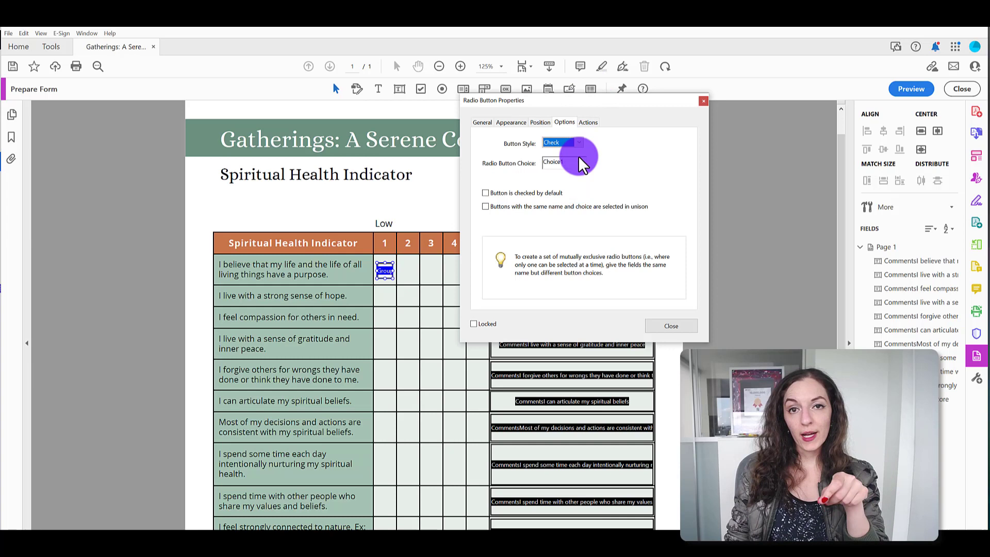
pyautogui.click(578, 142)
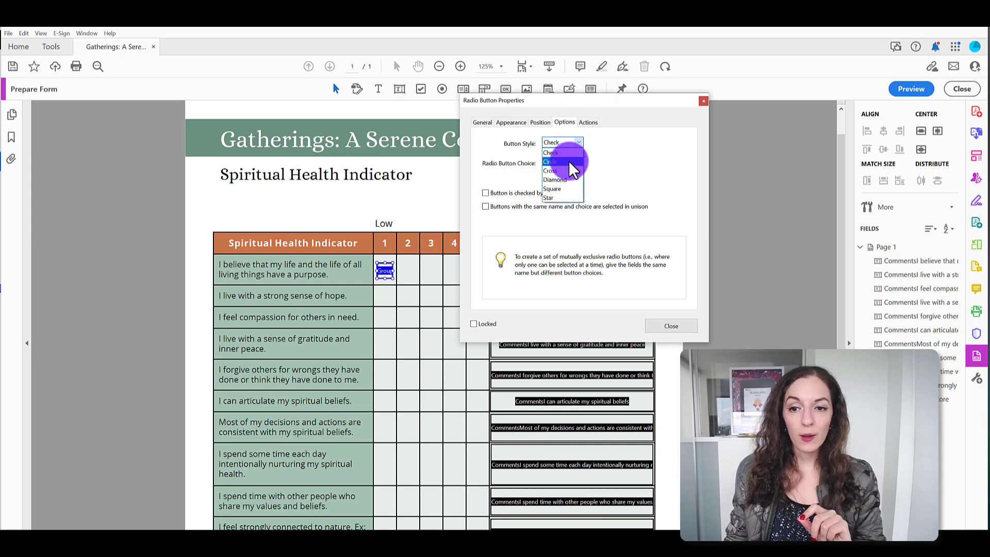
pyautogui.click(570, 162)
pyautogui.click(570, 143)
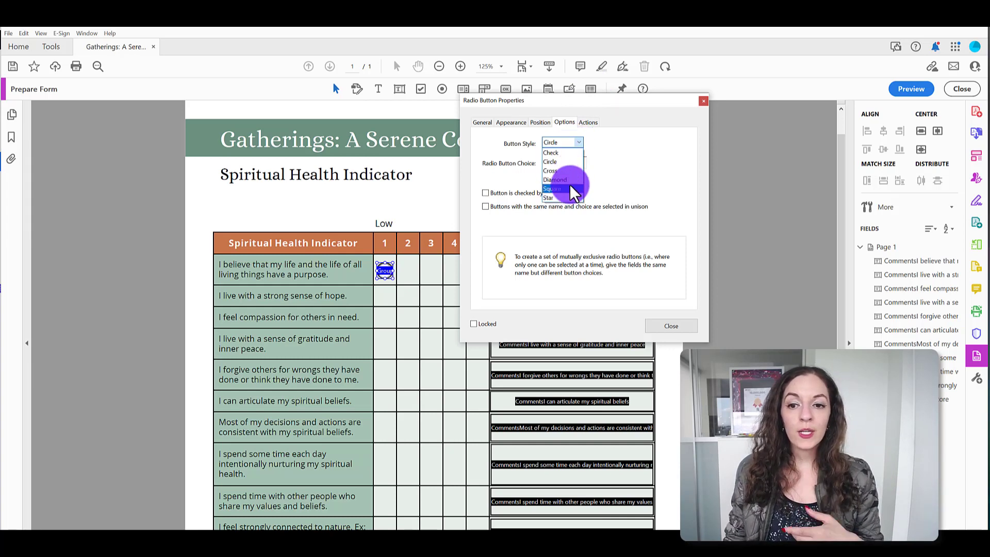
pyautogui.click(571, 188)
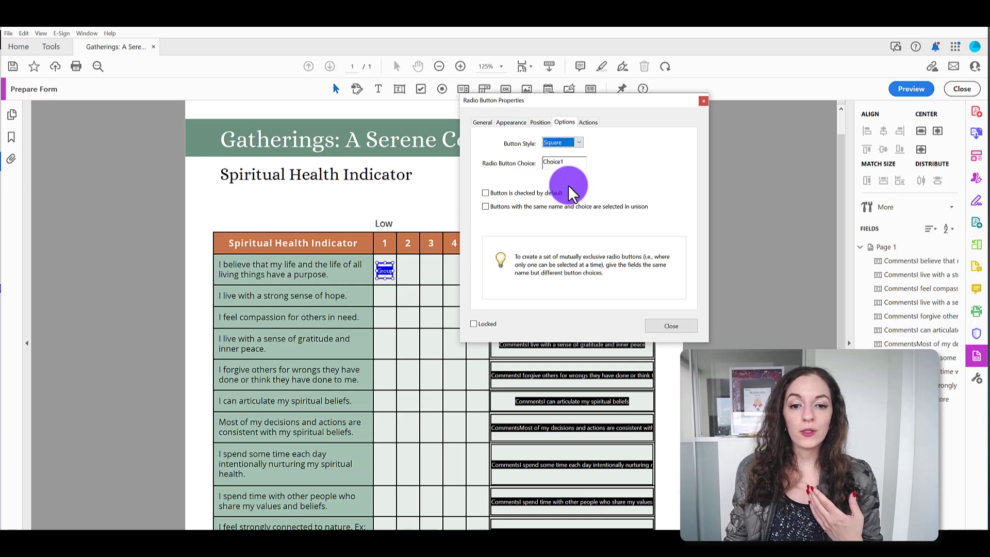
pyautogui.click(573, 144)
# Keep Square style, set the border colour to No Color, and close the properties.
pyautogui.click(635, 169)
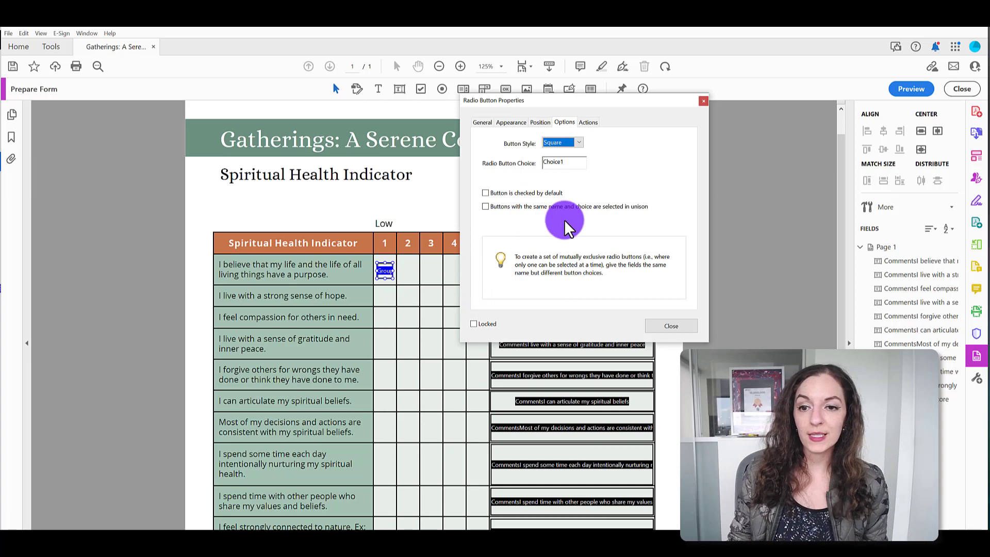
pyautogui.click(518, 123)
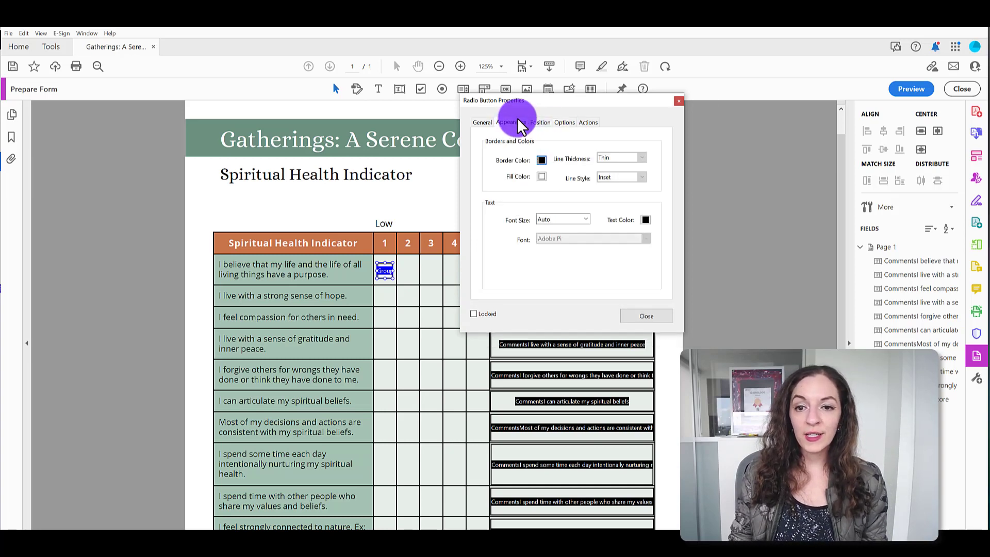
pyautogui.click(542, 161)
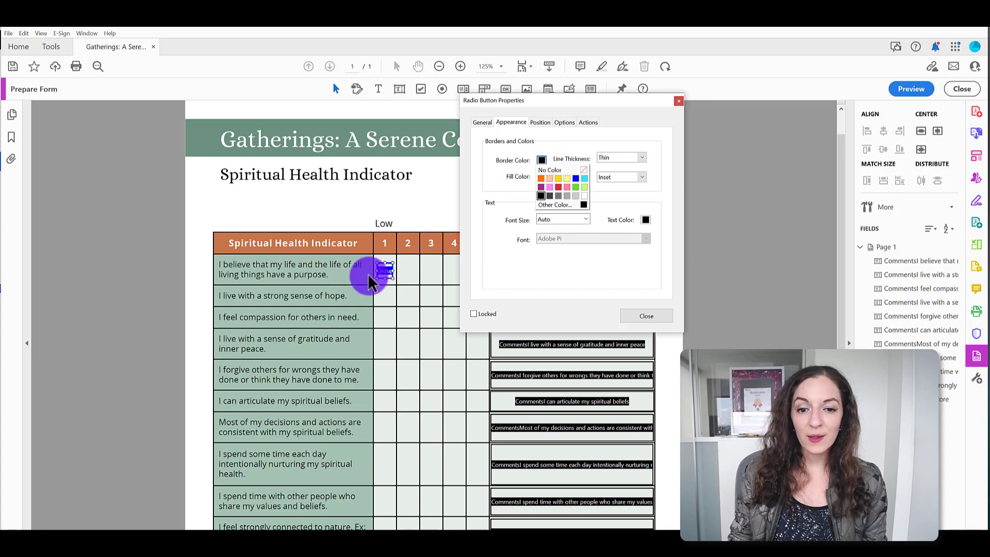
pyautogui.click(386, 270)
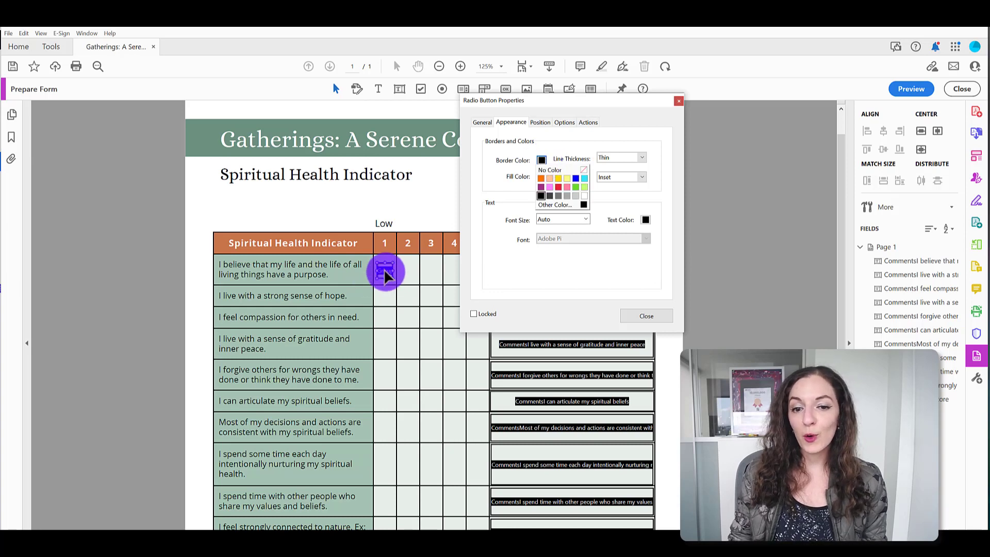
pyautogui.click(584, 172)
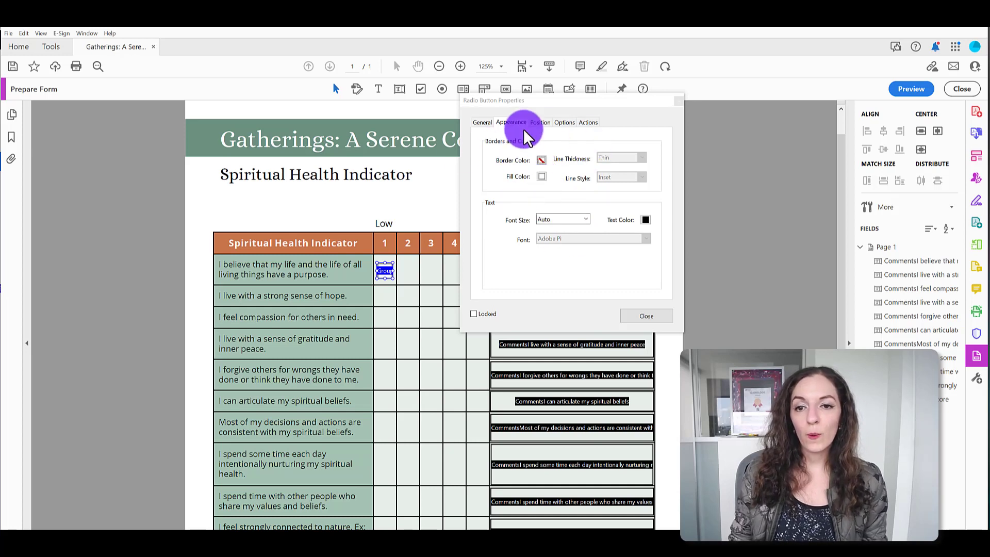
pyautogui.click(647, 316)
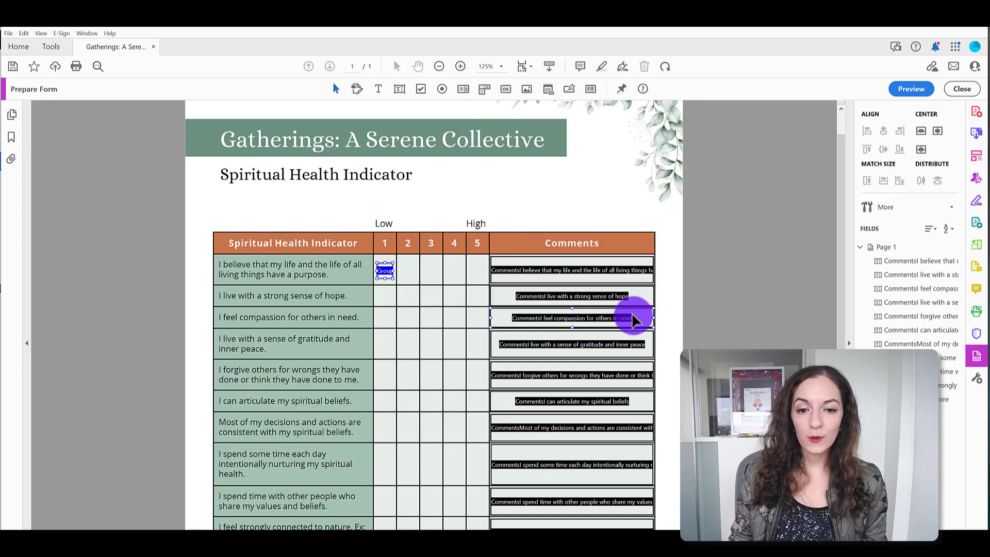
# Copy the row 1 radio button into column 2, then preview and select rating 1.
pyautogui.rightClick(385, 273)
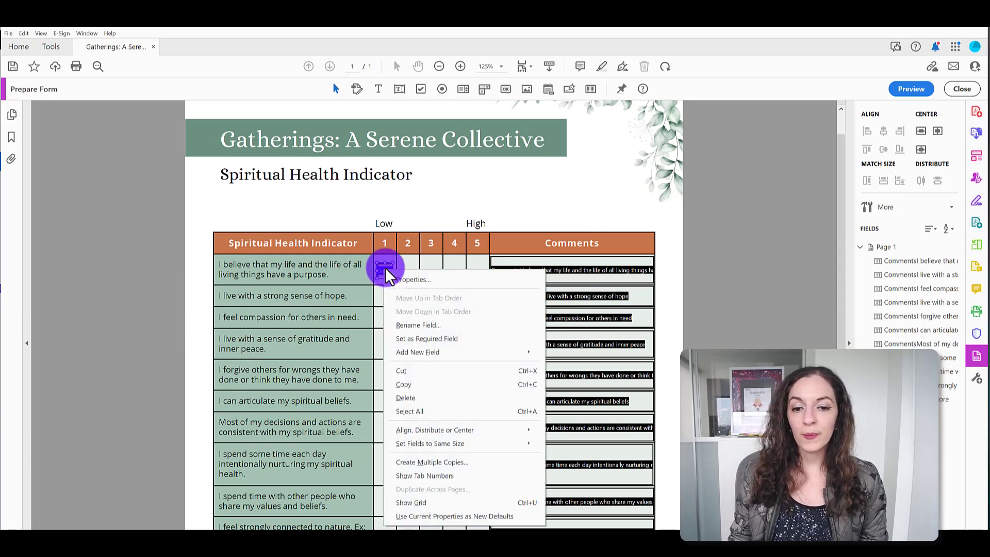
pyautogui.click(424, 384)
pyautogui.rightClick(405, 268)
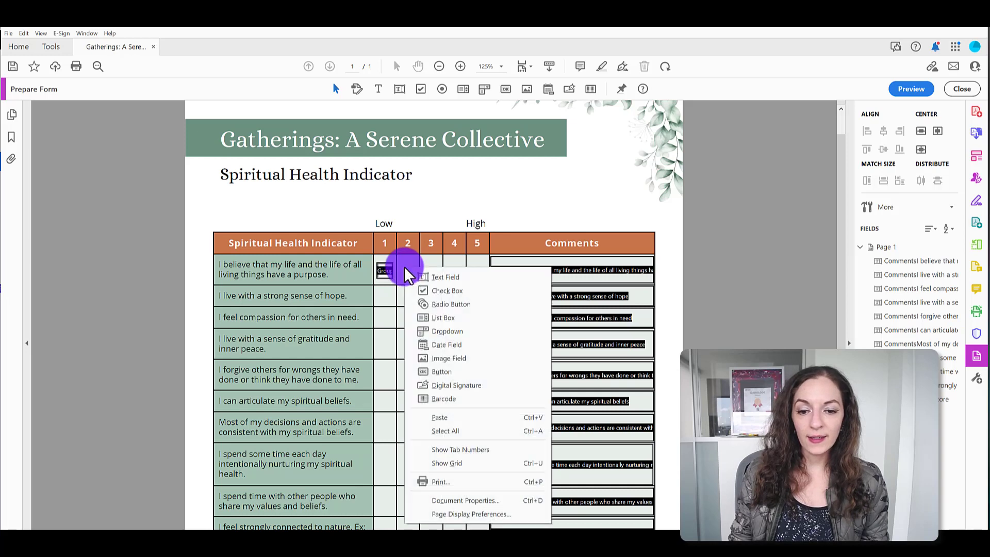
pyautogui.click(428, 416)
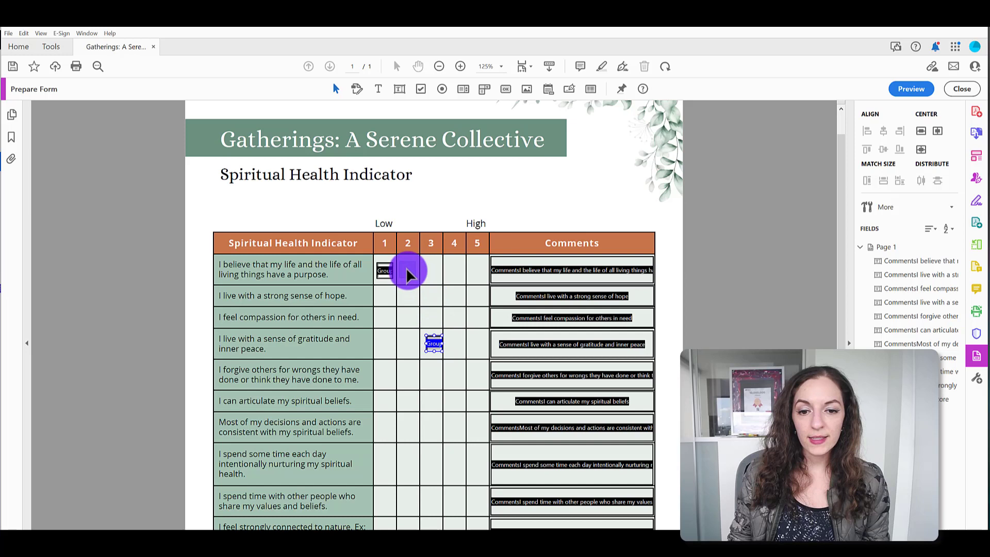
pyautogui.moveTo(409, 276); pyautogui.dragTo(412, 275)
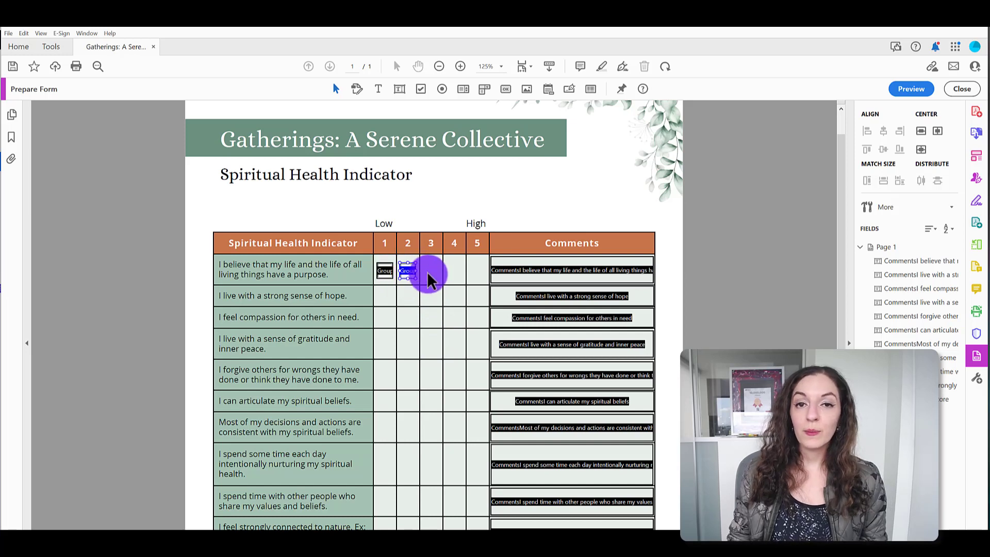
pyautogui.keyDown('shift'); pyautogui.click(380, 274); pyautogui.keyUp('shift')
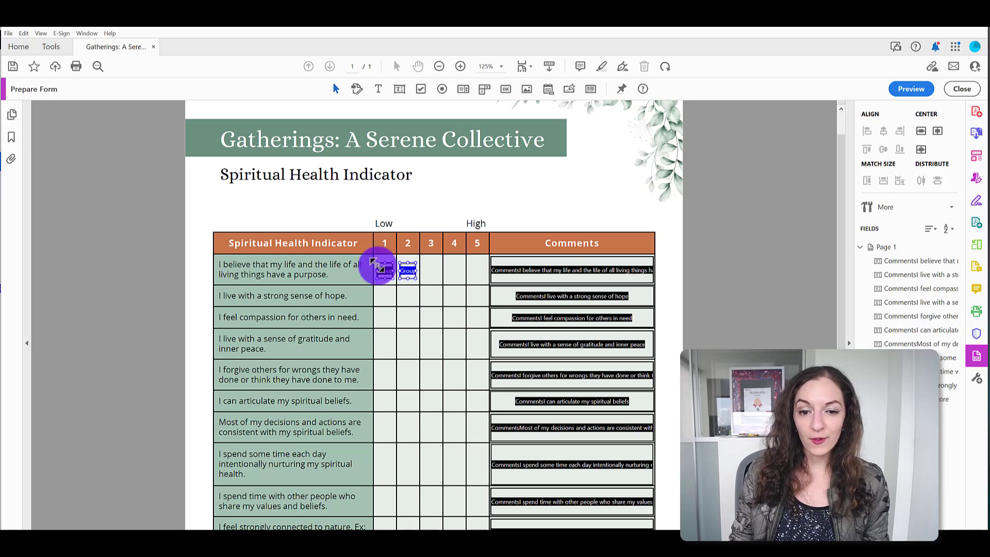
pyautogui.click(912, 90)
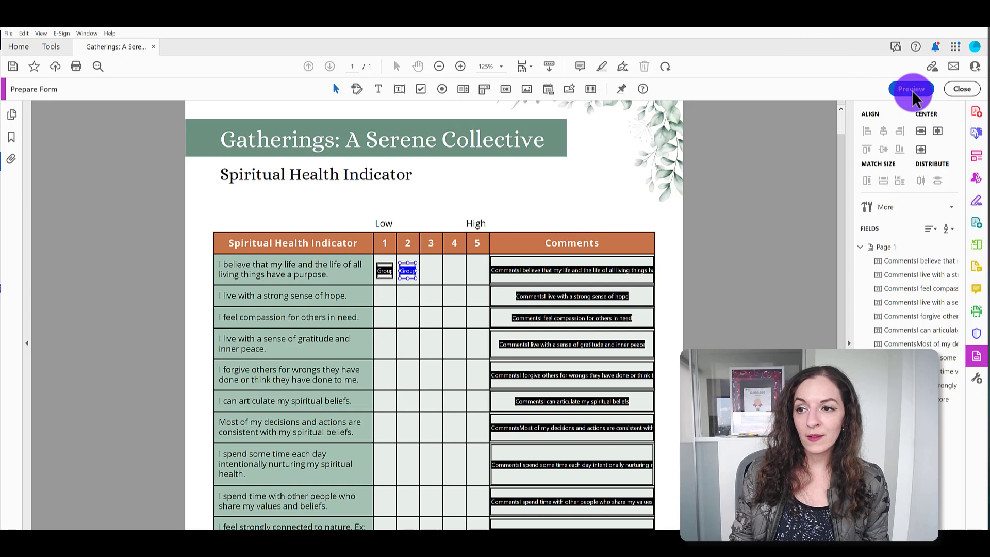
pyautogui.click(444, 272)
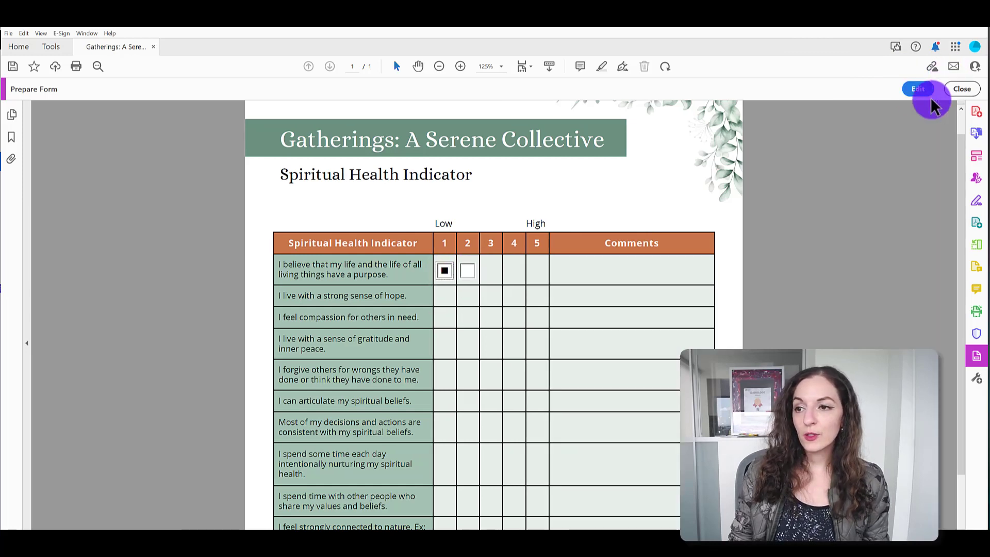
# Back in editing, copy row 1's two radio buttons into columns 3 and 4.
pyautogui.click(913, 90)
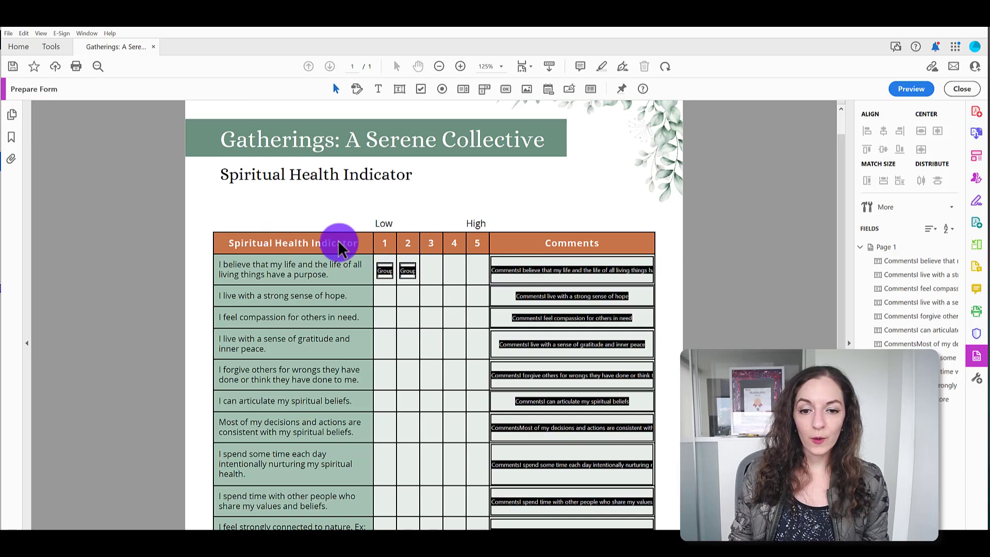
pyautogui.moveTo(362, 254); pyautogui.dragTo(426, 288)
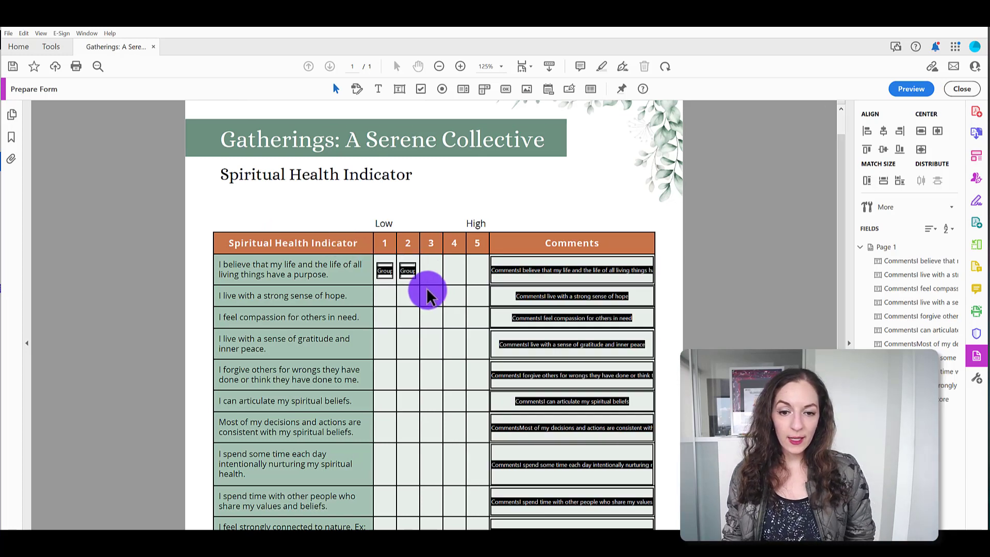
pyautogui.rightClick(386, 273)
pyautogui.click(401, 387)
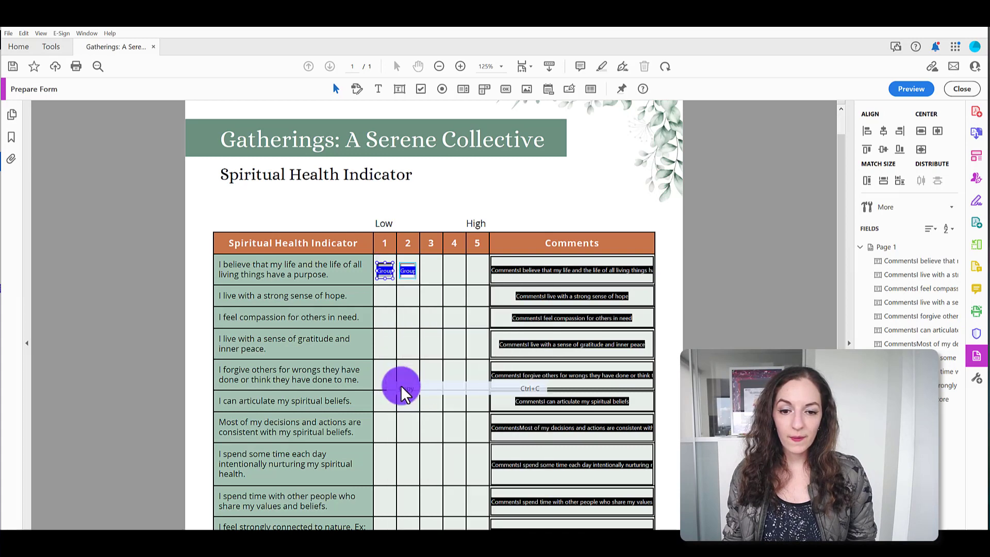
pyautogui.rightClick(433, 280)
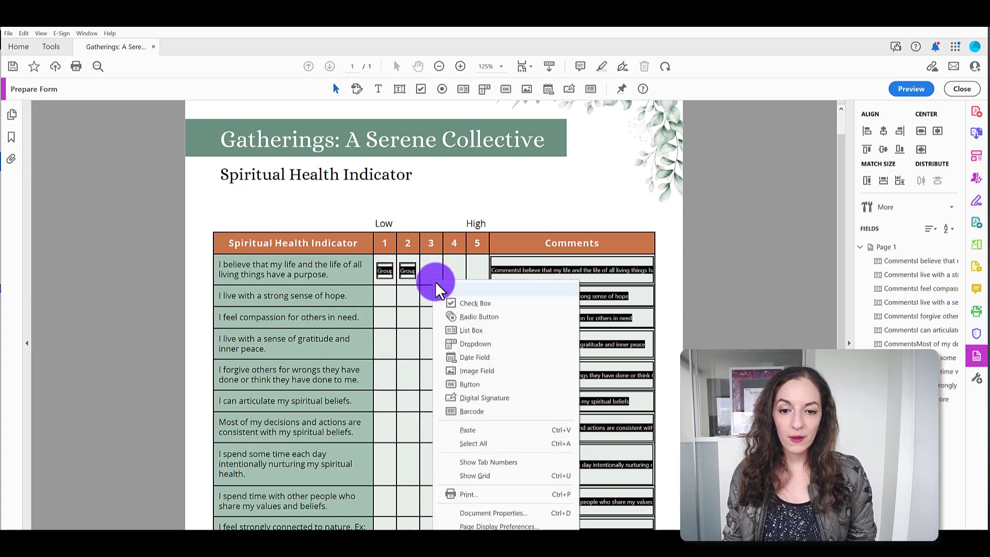
pyautogui.click(467, 430)
pyautogui.moveTo(425, 344); pyautogui.dragTo(431, 270)
# Copy the column-4 radio button and place the copy in row 1, column 5.
pyautogui.click(419, 320)
pyautogui.click(382, 272)
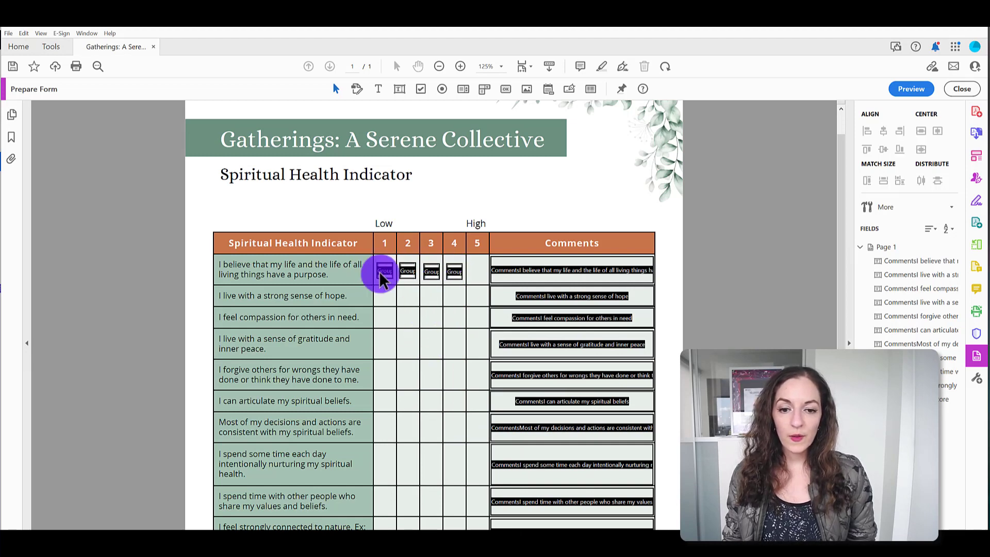
pyautogui.rightClick(455, 271)
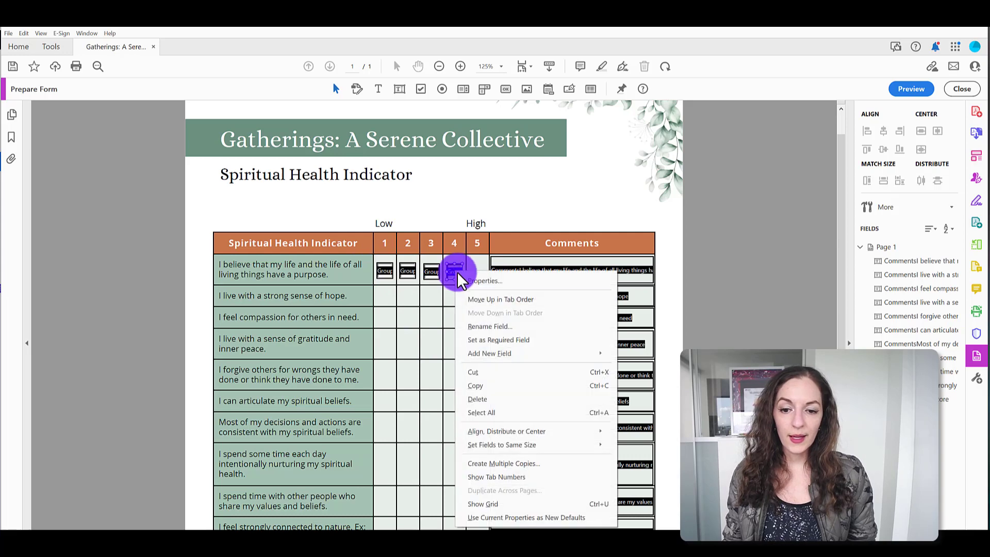
pyautogui.click(479, 379)
pyautogui.rightClick(472, 300)
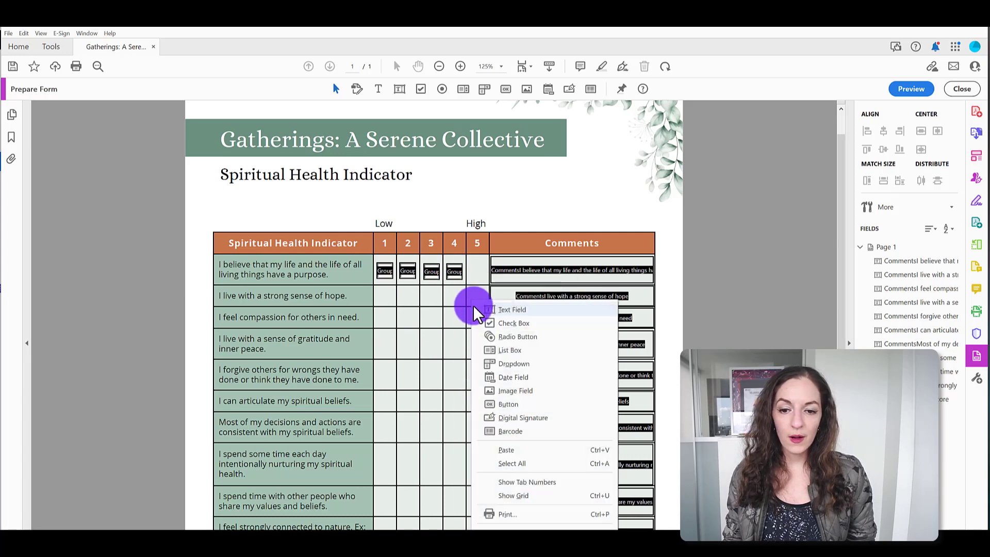
pyautogui.click(493, 448)
pyautogui.moveTo(434, 341); pyautogui.dragTo(476, 269)
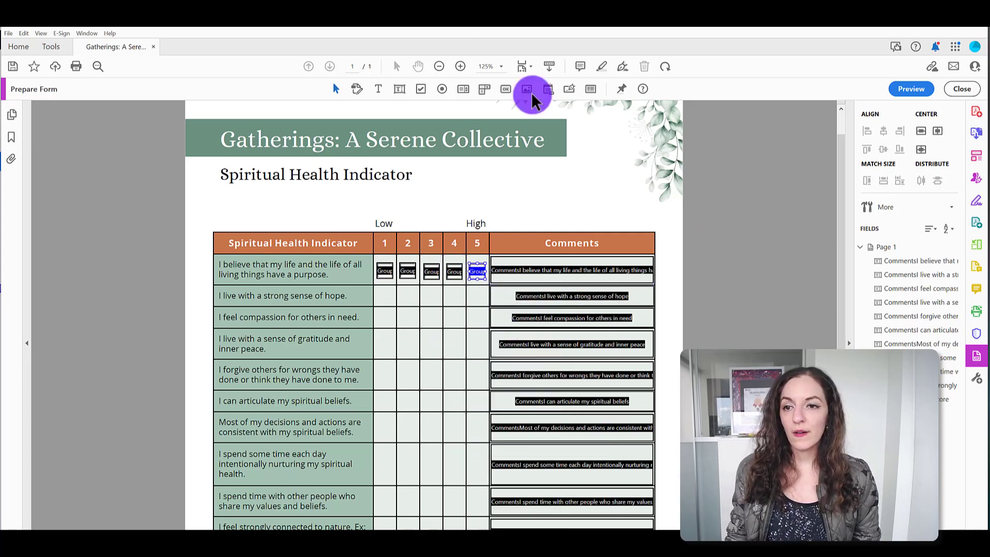
# Zoom to 202% and resize row 1's column-1 radio button, then select all five.
pyautogui.click(460, 66)
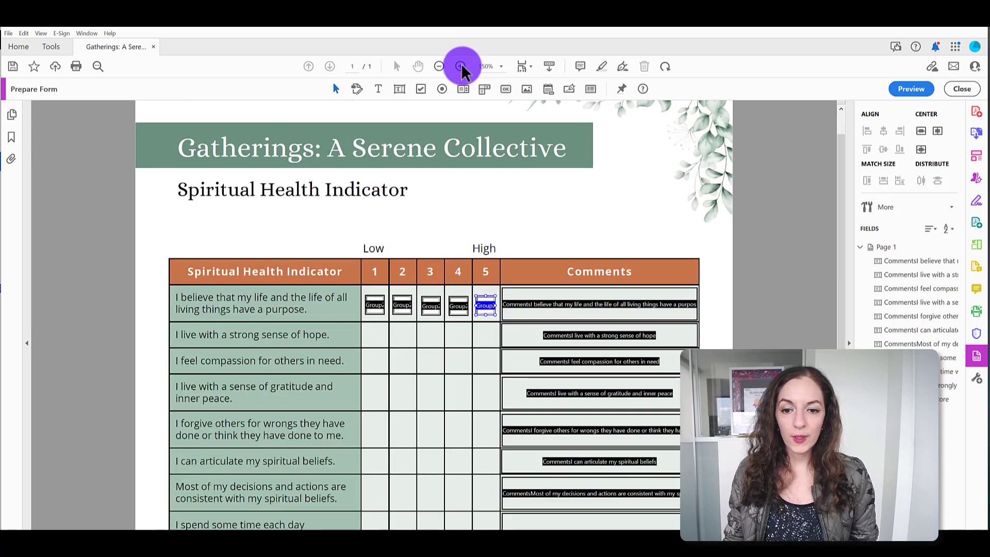
pyautogui.click(460, 66)
pyautogui.scroll(-2, 404, 370)
pyautogui.scroll(-1, 403, 371)
pyautogui.click(356, 237)
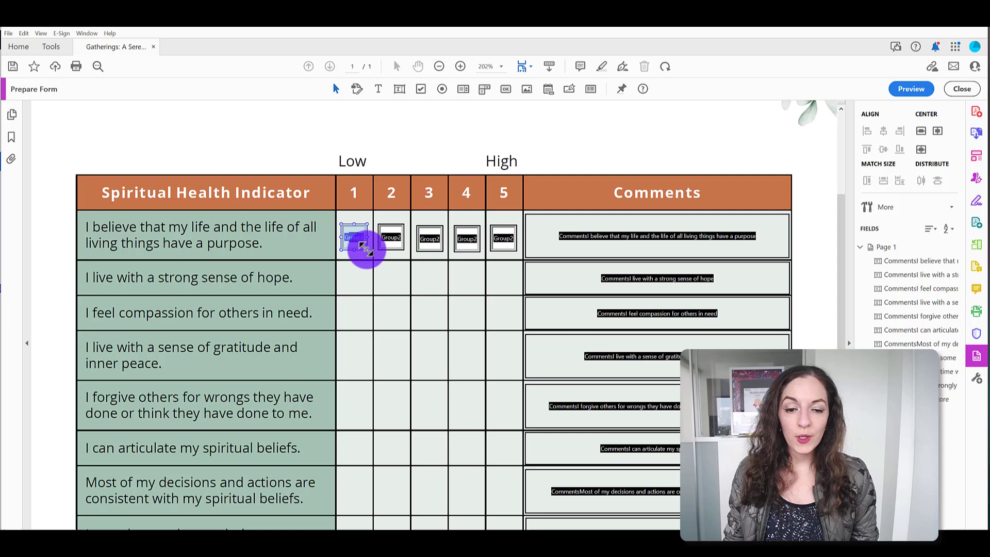
pyautogui.moveTo(370, 253)
pyautogui.mouseDown()
pyautogui.moveTo(342, 216)
pyautogui.moveTo(373, 258)
pyautogui.mouseUp()
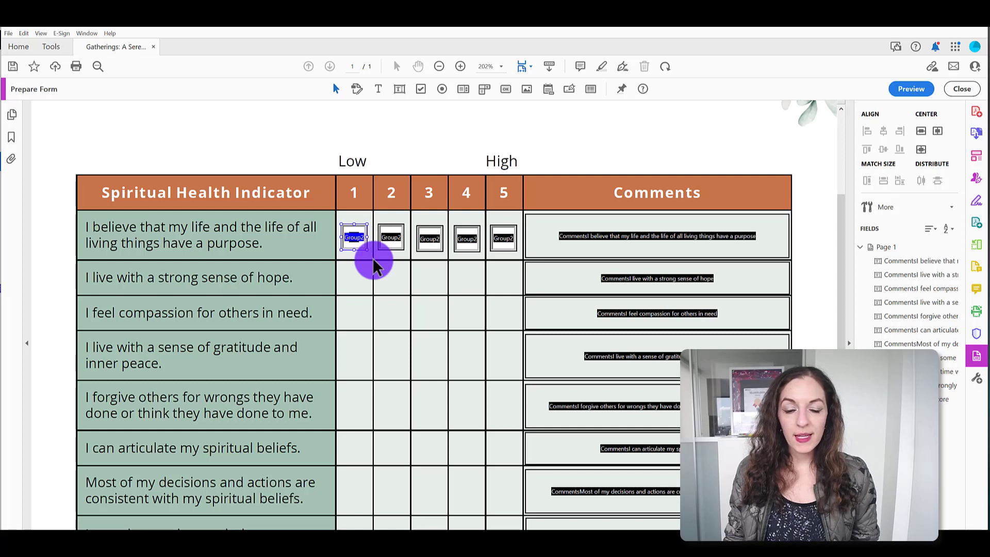
pyautogui.moveTo(317, 216); pyautogui.dragTo(527, 260)
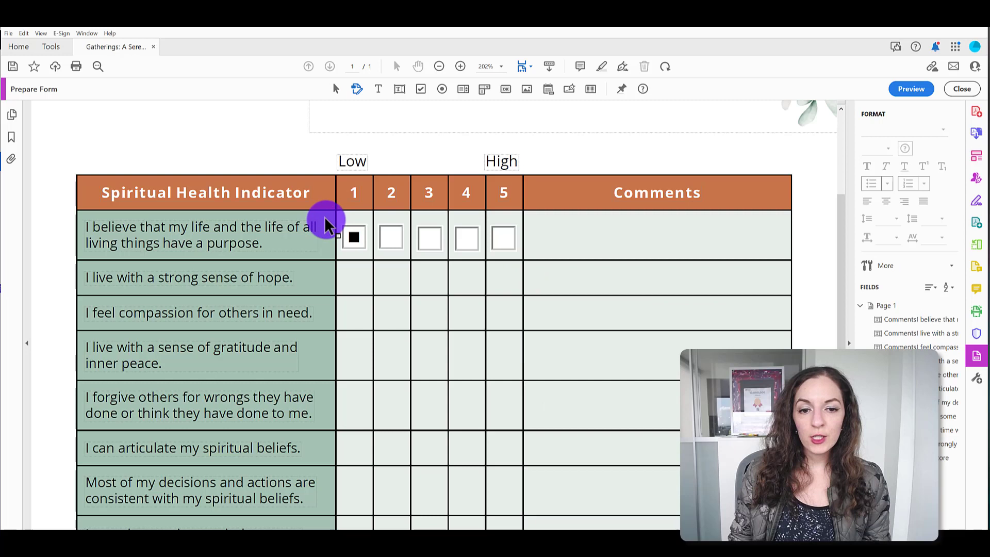
# Bottom-align row 1's five radio buttons, then check the column-1 and column-5 buttons.
pyautogui.moveTo(331, 210); pyautogui.dragTo(521, 264)
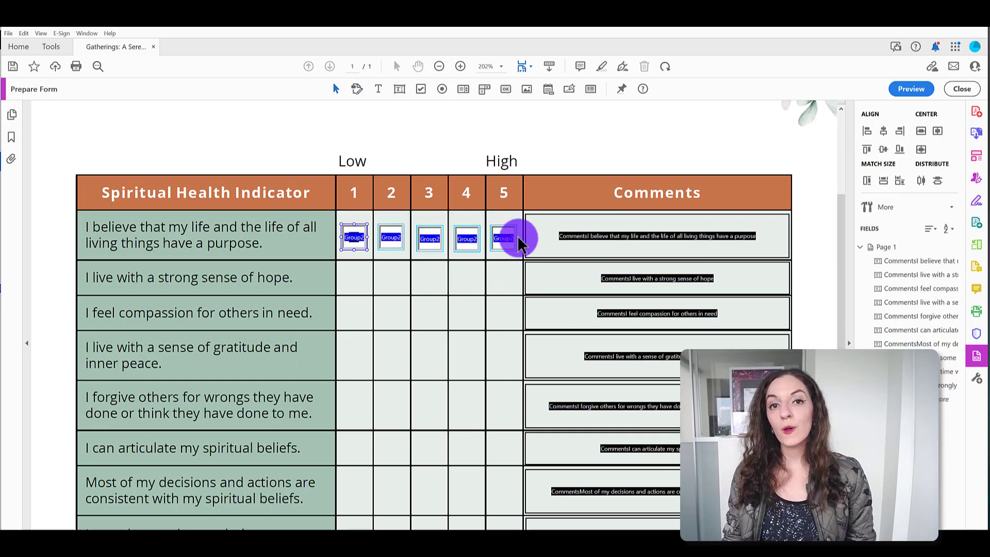
pyautogui.click(900, 149)
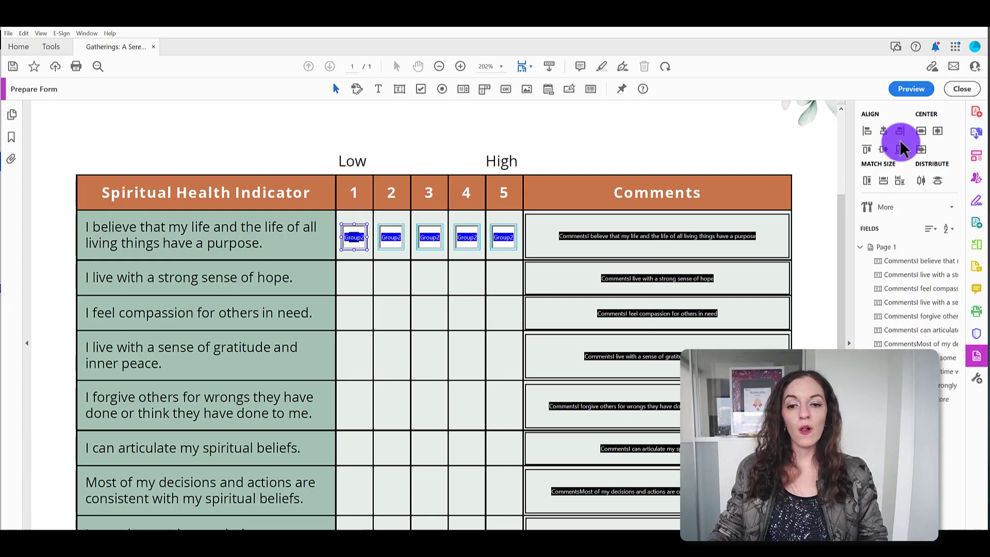
pyautogui.click(357, 243)
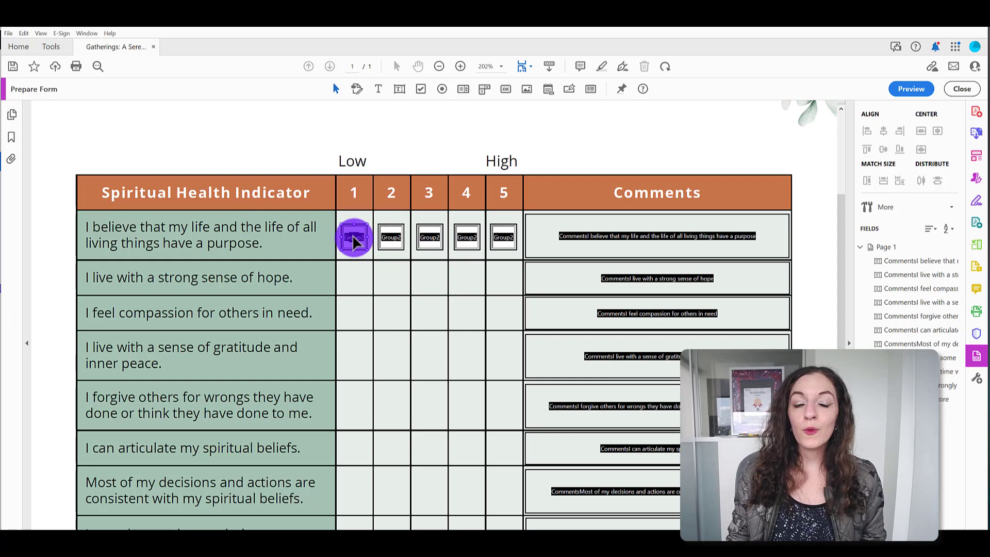
pyautogui.click(505, 243)
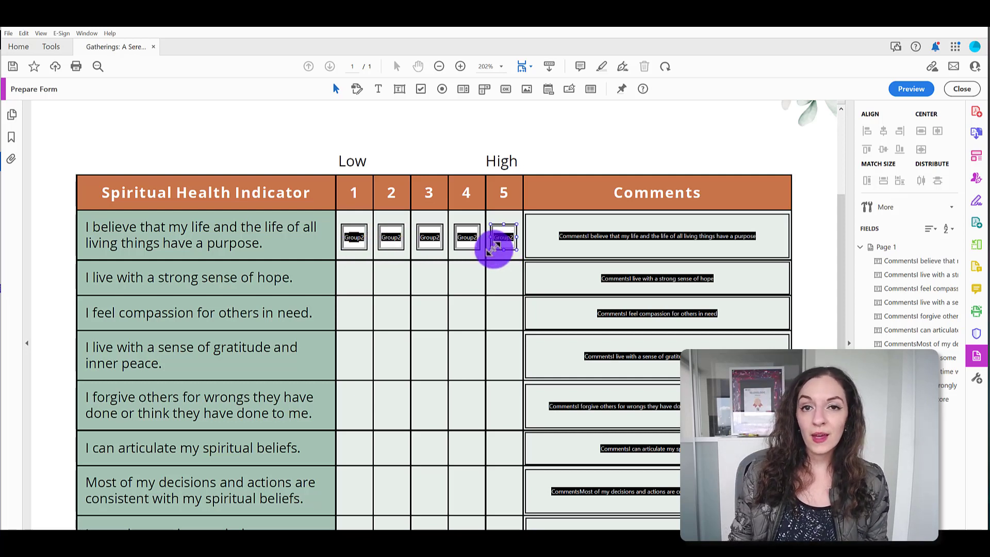
# Review the column-1 button's properties: Square style, group name Group2, choice value Choice1.
pyautogui.rightClick(355, 238)
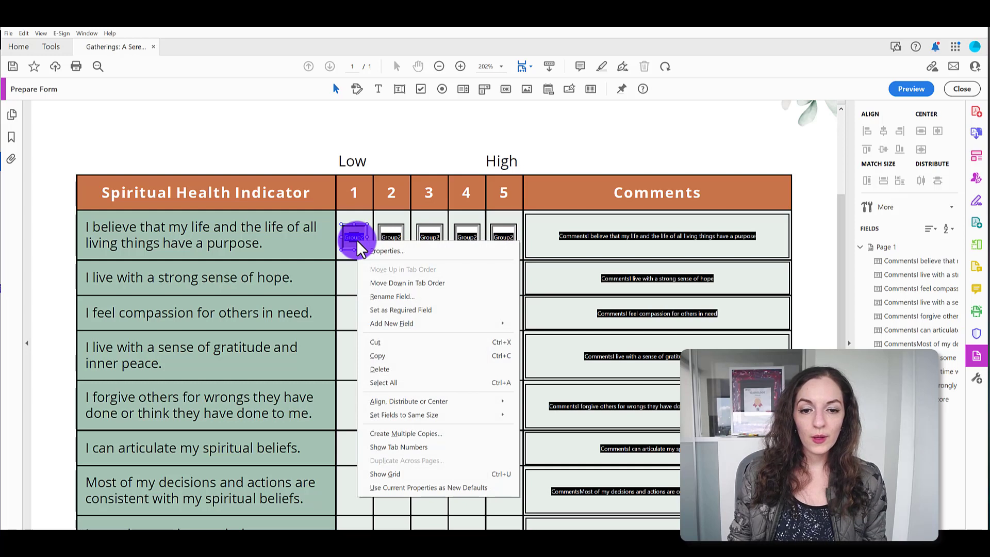
pyautogui.click(383, 252)
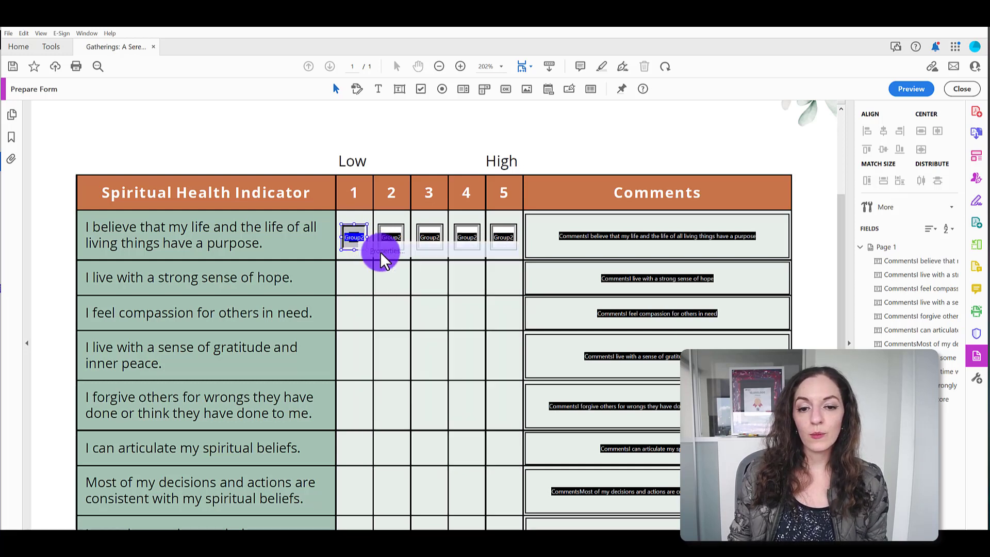
pyautogui.click(556, 122)
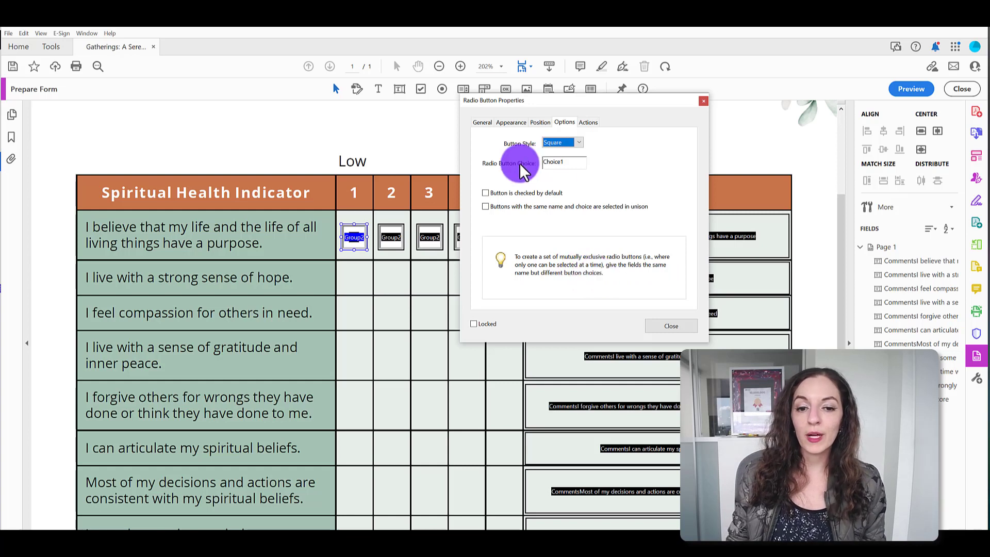
pyautogui.click(486, 122)
pyautogui.click(556, 149)
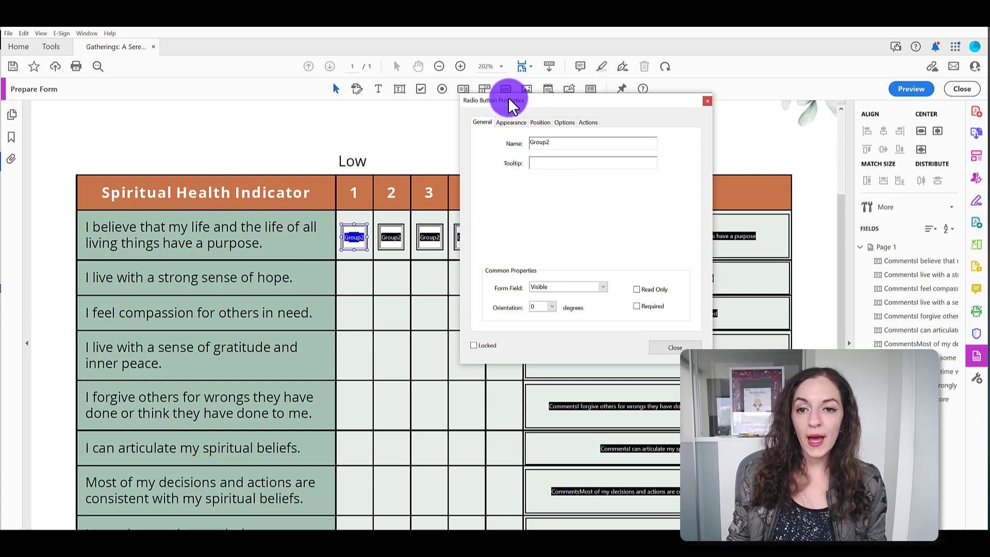
pyautogui.moveTo(509, 98); pyautogui.dragTo(669, 135)
pyautogui.click(384, 245)
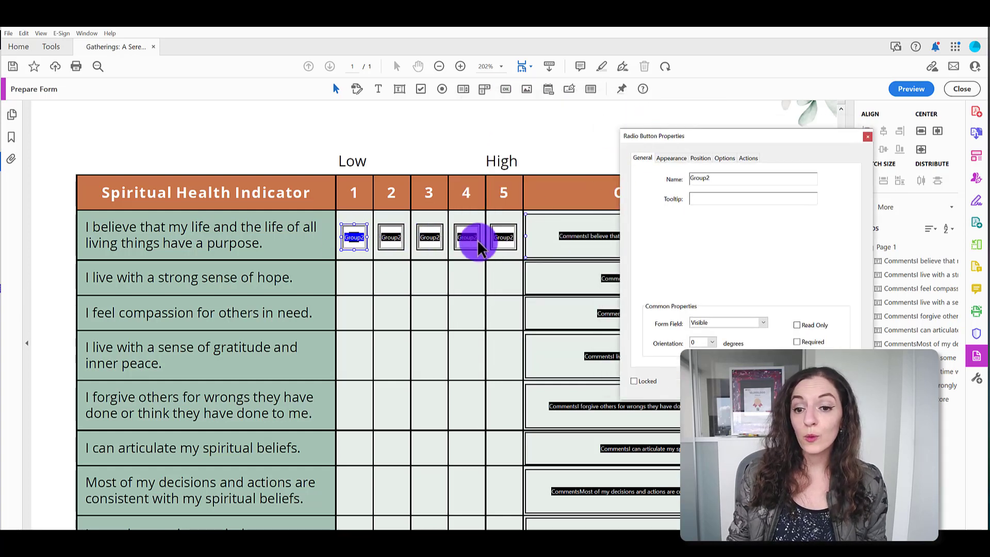
pyautogui.click(724, 159)
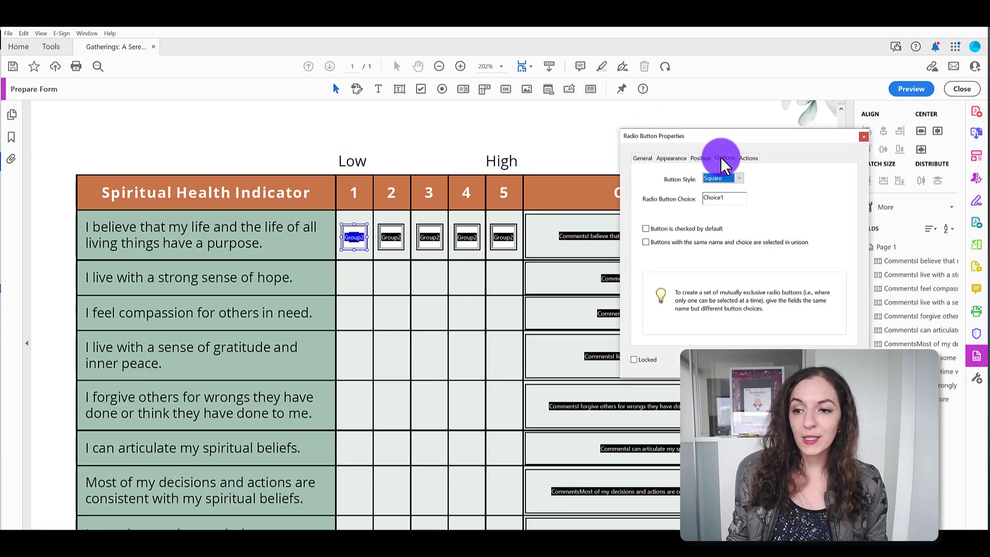
pyautogui.click(723, 199)
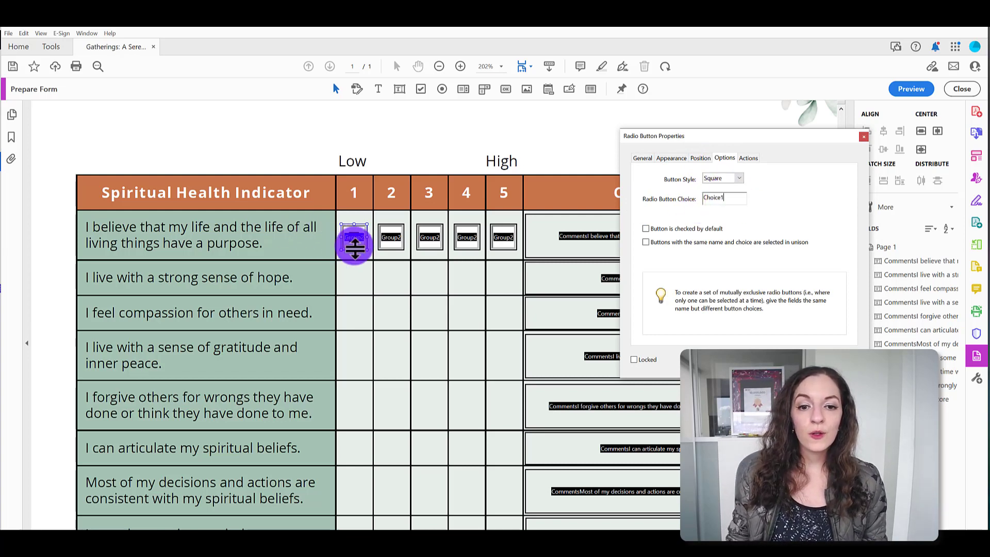
# Give the row-1 column-2 radio button the choice value Choice2 after checking its group name.
pyautogui.press('Return')
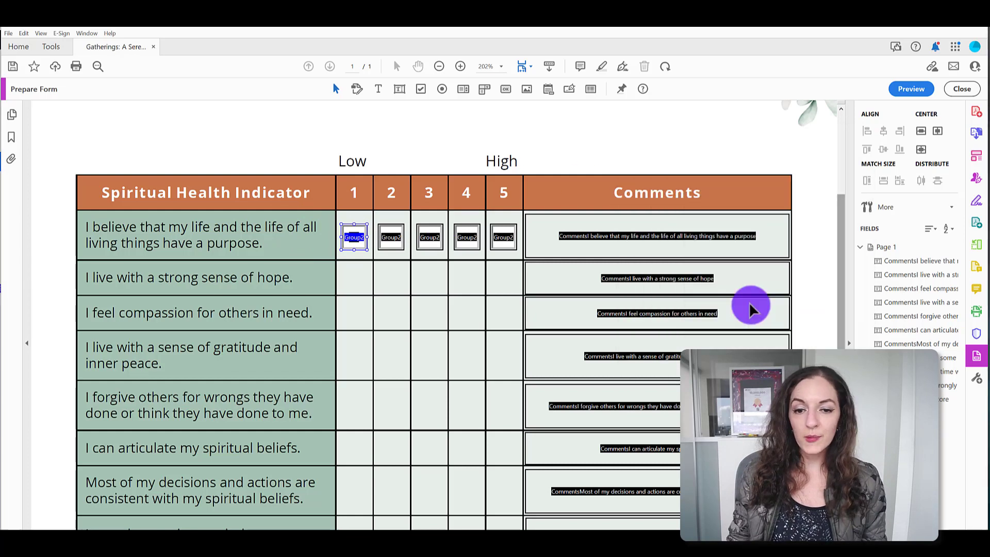
pyautogui.doubleClick(390, 238)
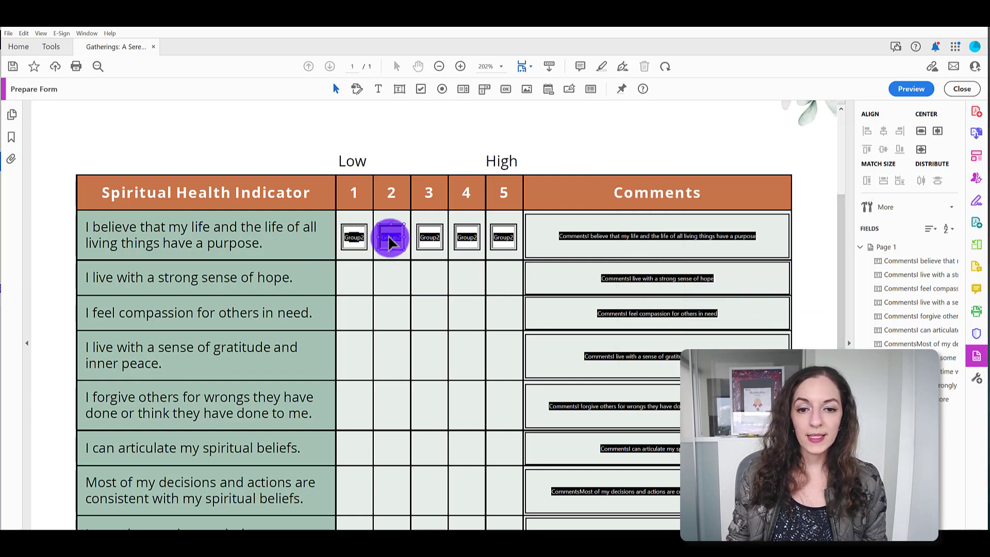
pyautogui.click(722, 199)
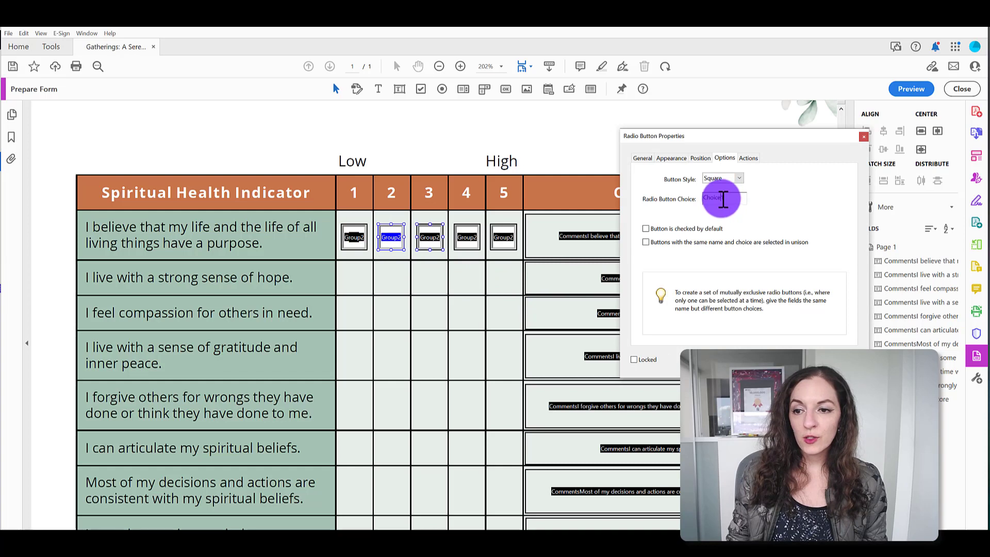
pyautogui.doubleClick(733, 198)
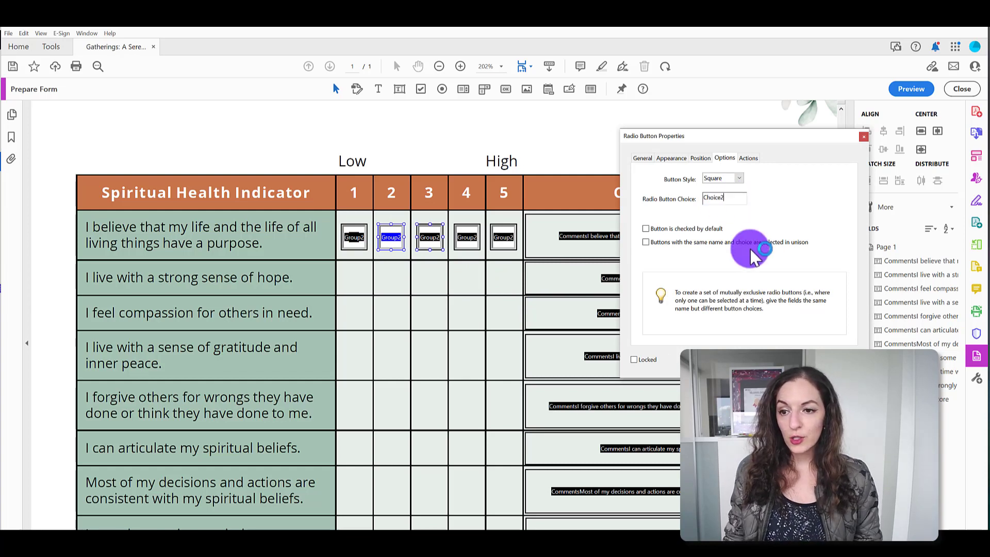
pyautogui.click(643, 158)
pyautogui.doubleClick(709, 179)
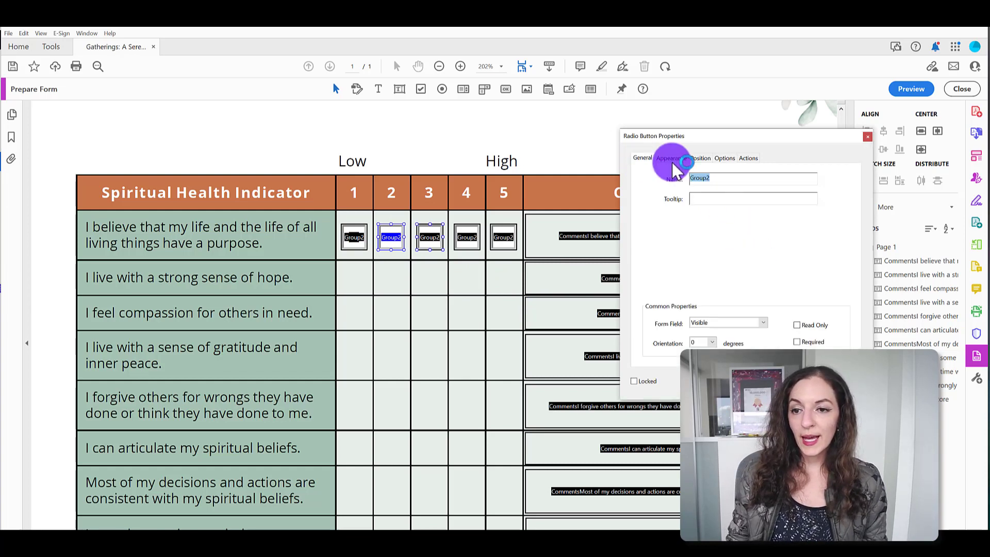
pyautogui.click(719, 159)
pyautogui.click(725, 202)
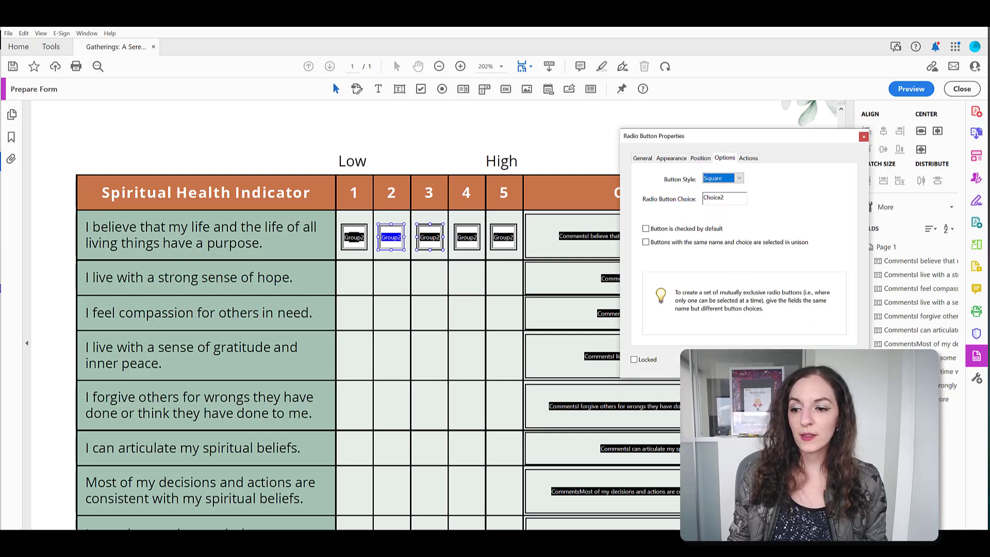
pyautogui.press('Return')
# Set the column-3 and column-4 radio buttons' choice values to Choice3 and Choice4.
pyautogui.click(431, 236)
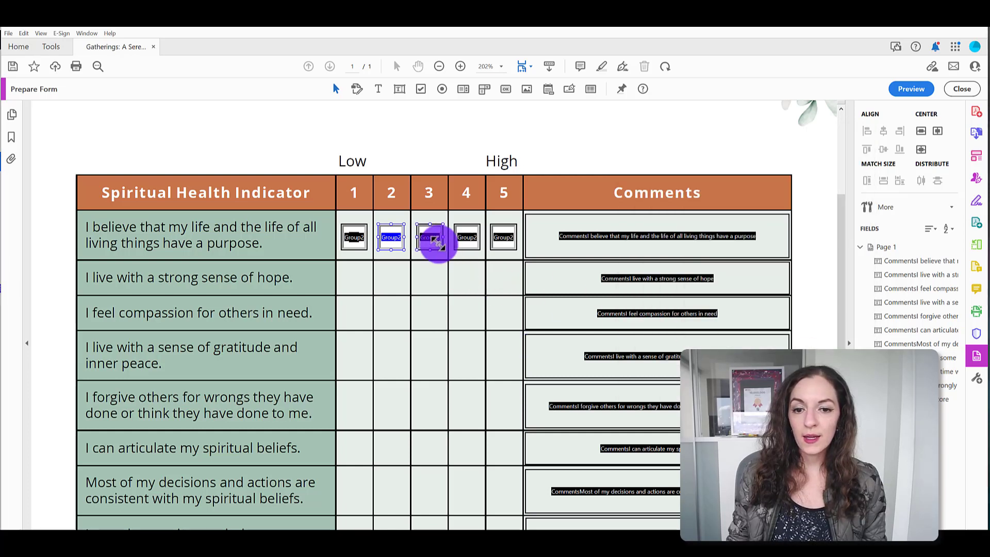
pyautogui.click(432, 237)
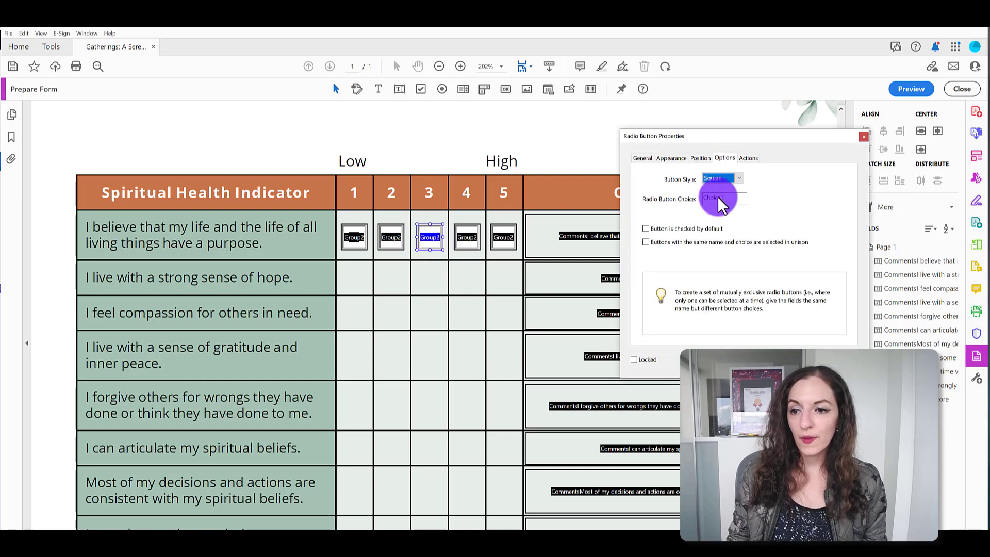
pyautogui.moveTo(719, 199); pyautogui.dragTo(728, 200)
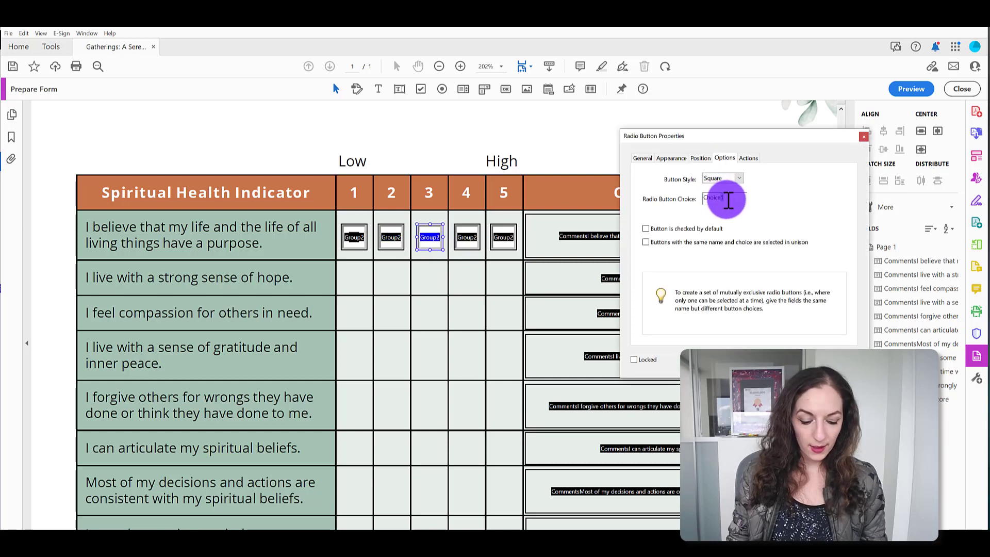
pyautogui.write('3')
pyautogui.click(815, 355)
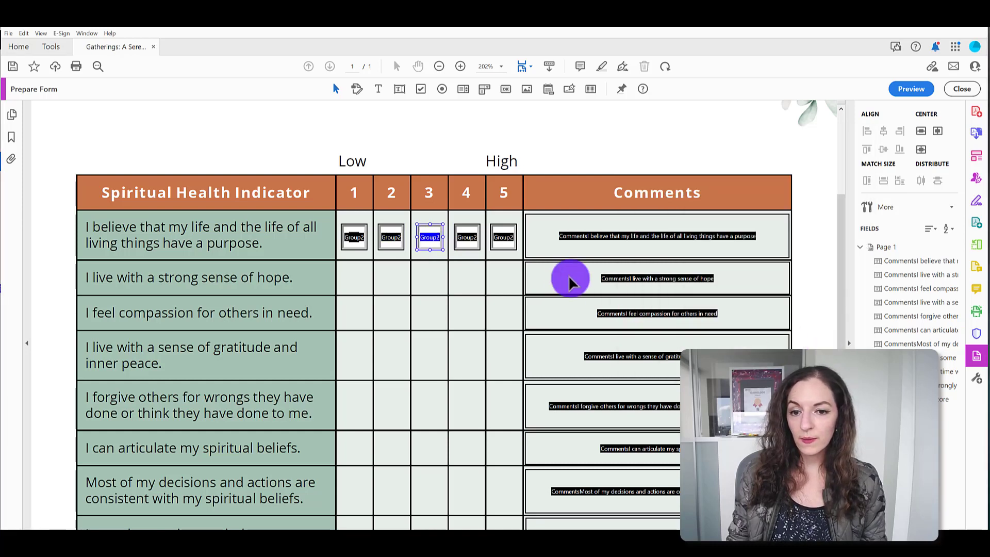
pyautogui.doubleClick(466, 238)
pyautogui.click(719, 198)
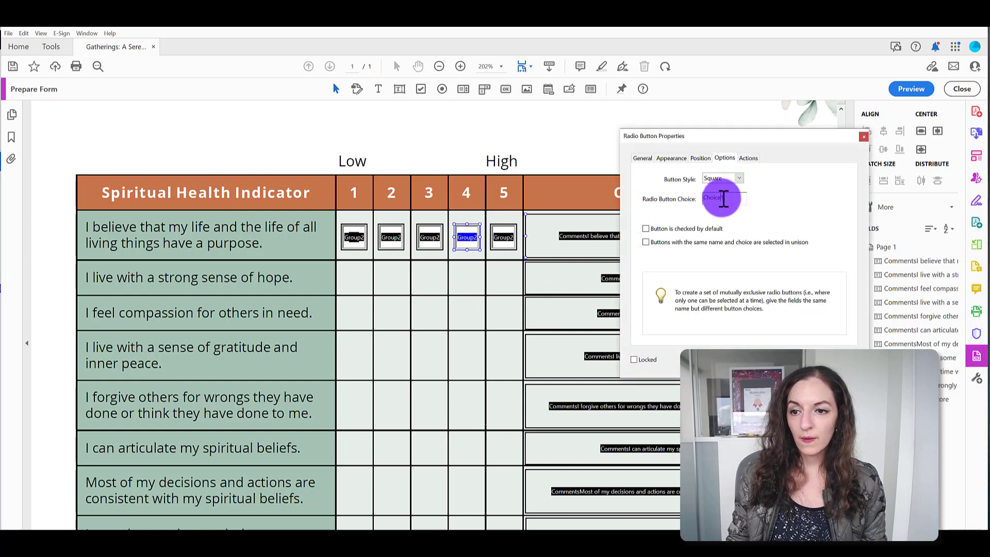
pyautogui.write('4')
pyautogui.click(817, 355)
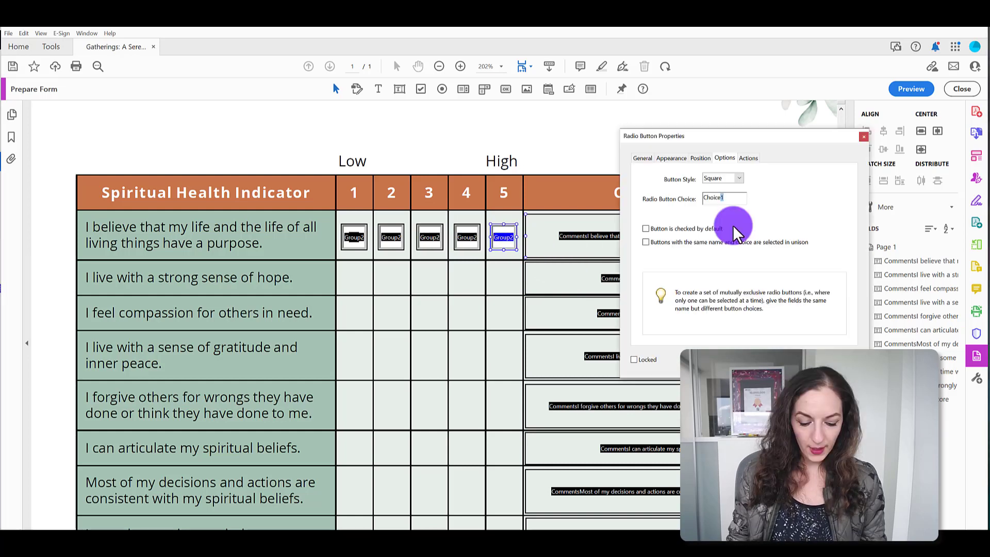
# Set the column-5 radio button's choice value to Choice5 and switch to form Preview.
pyautogui.write('5')
pyautogui.click(817, 355)
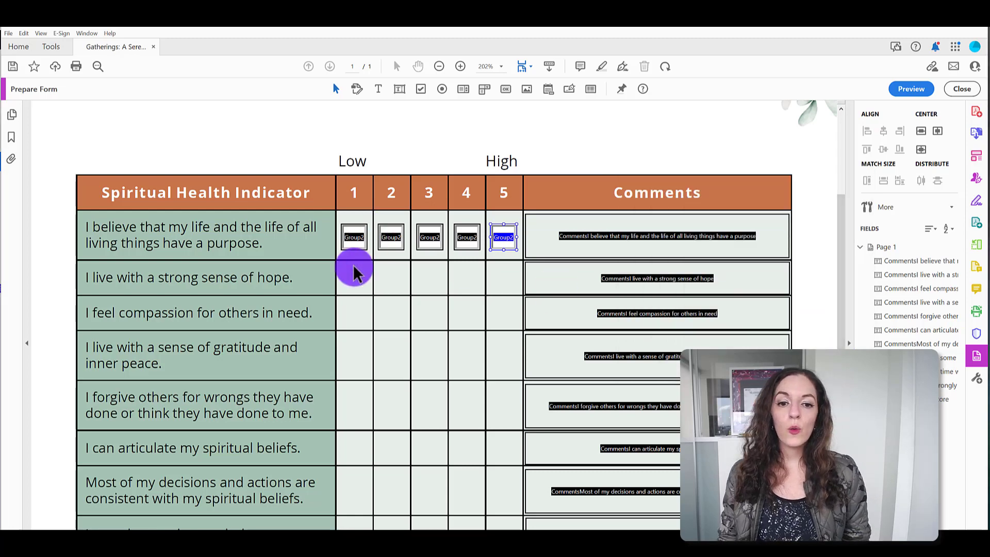
pyautogui.click(912, 89)
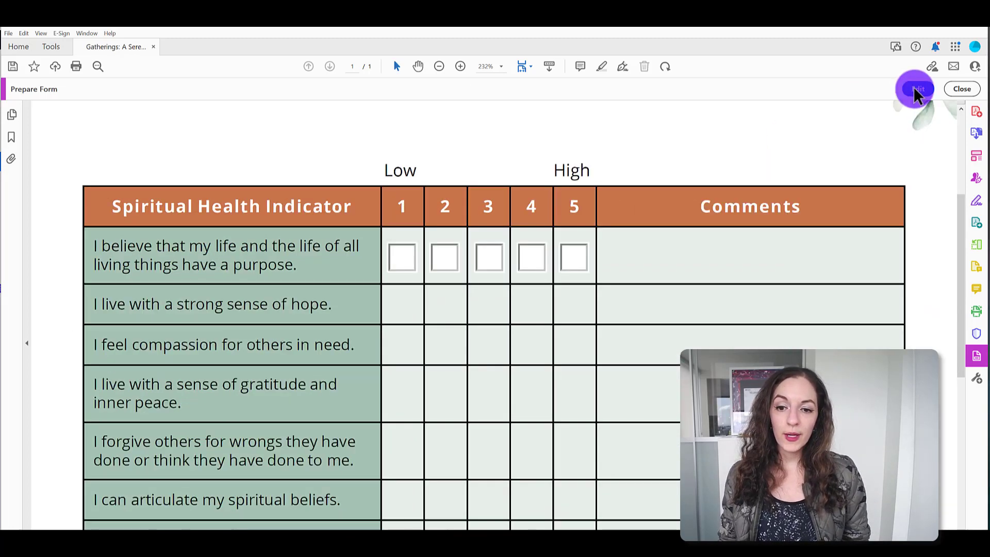
# Check row-1 ratings 1 through 5, then 1 and 2, confirming only one stays checked.
pyautogui.click(406, 265)
pyautogui.click(444, 259)
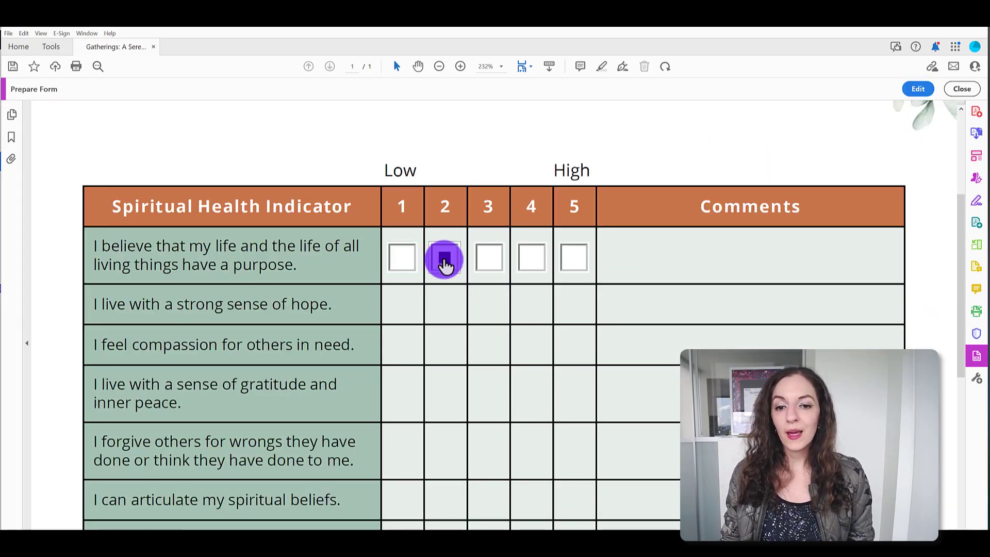
pyautogui.click(496, 261)
pyautogui.click(531, 261)
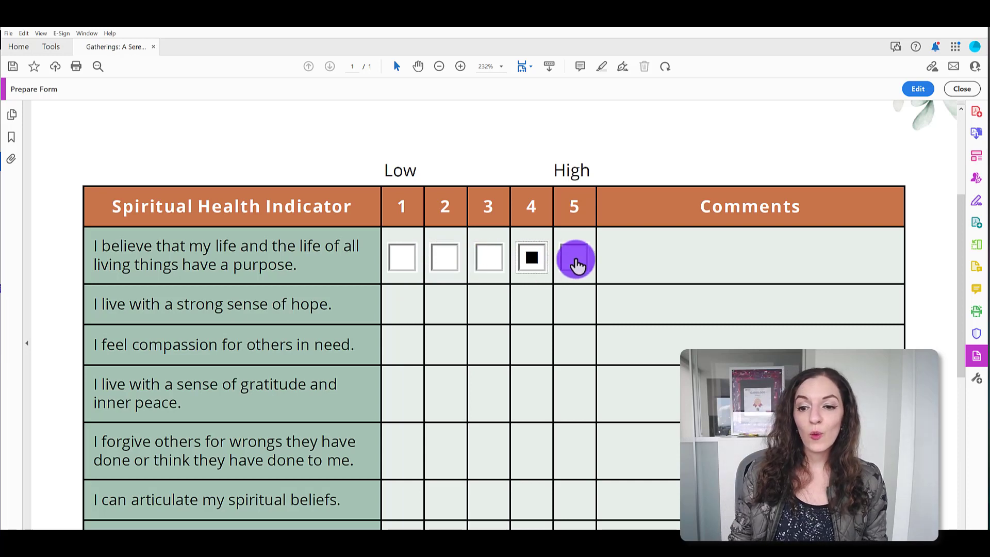
pyautogui.click(572, 263)
pyautogui.click(410, 268)
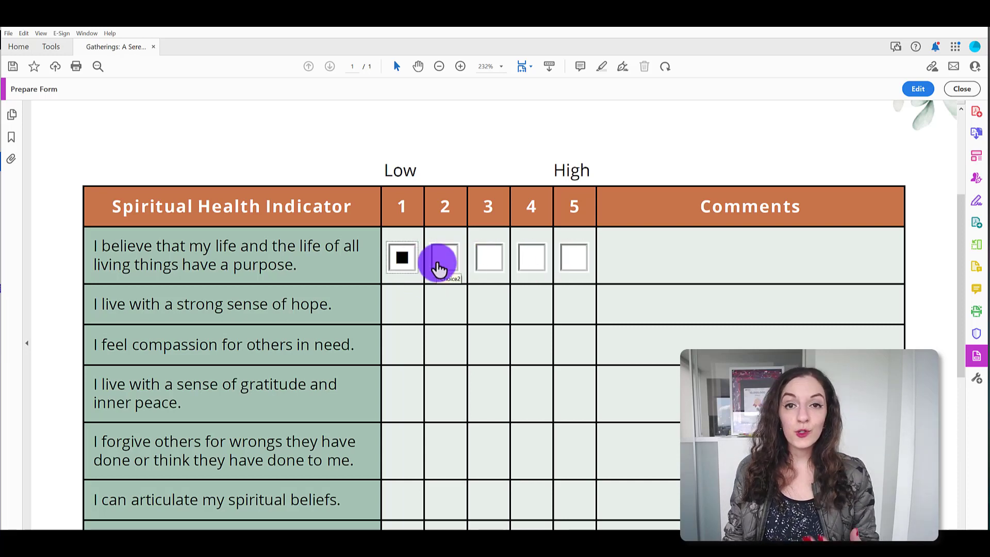
pyautogui.click(439, 267)
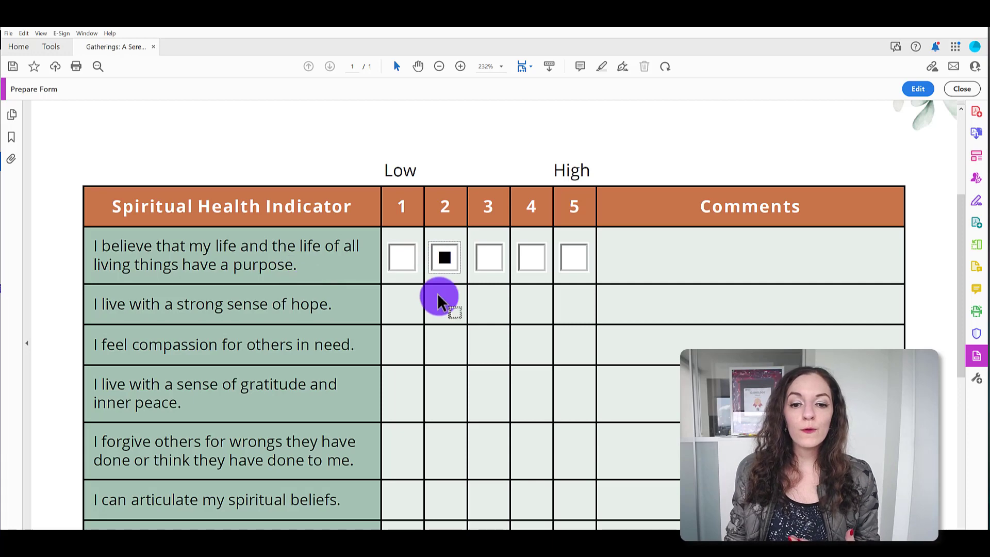
# Back in field editing, copy all first-row fields and paste them onto the page.
pyautogui.click(918, 91)
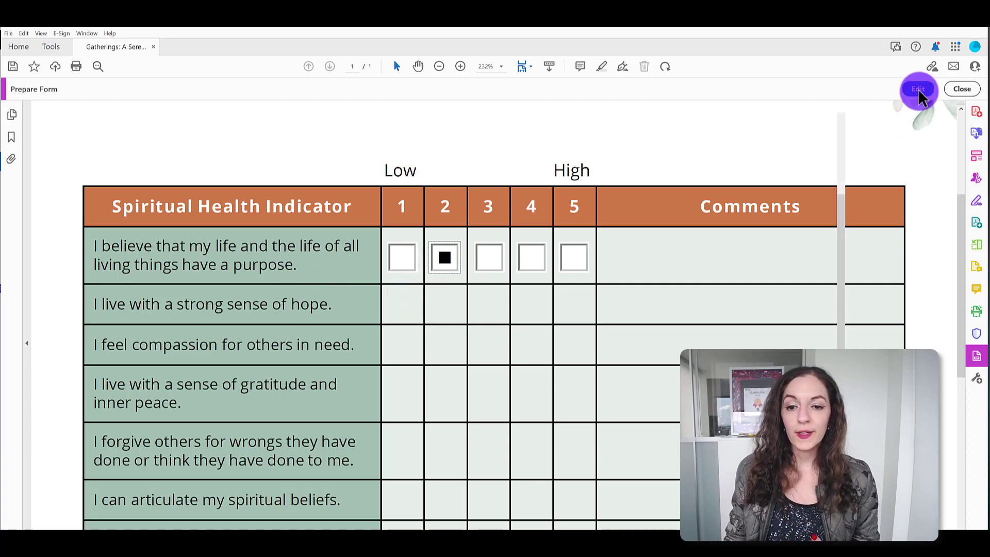
pyautogui.moveTo(319, 202); pyautogui.dragTo(528, 267)
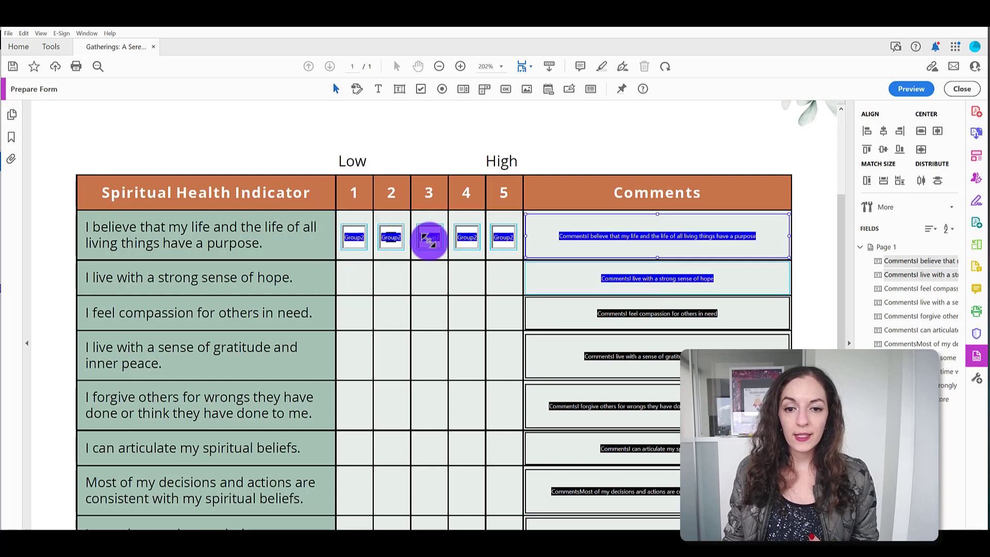
pyautogui.rightClick(353, 239)
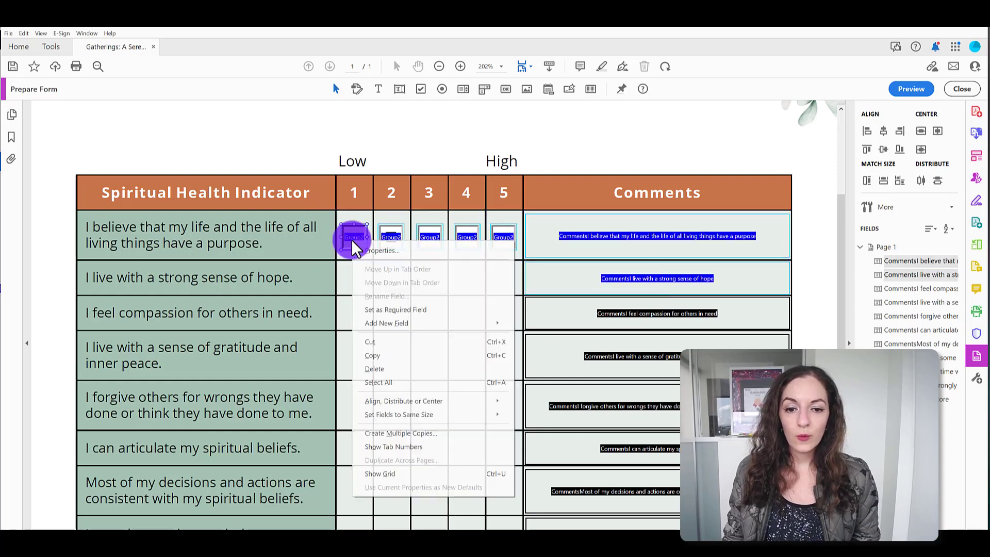
pyautogui.click(378, 354)
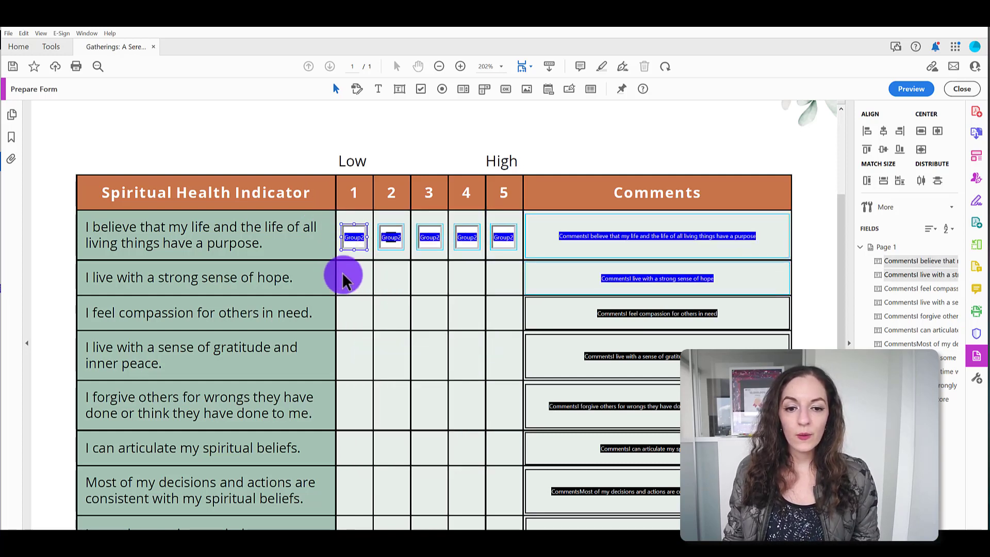
pyautogui.rightClick(342, 273)
pyautogui.click(375, 425)
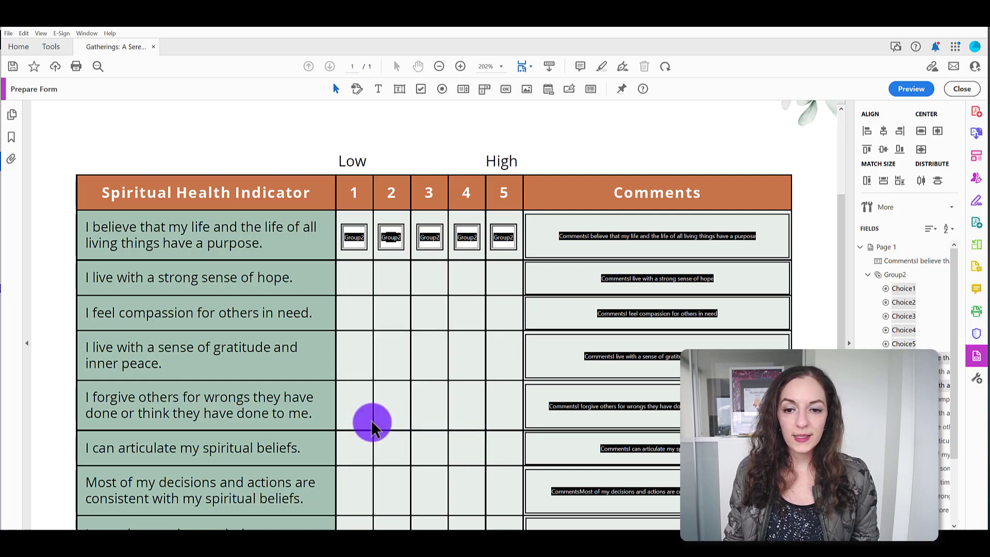
# Delete the two pasted Comments fields and move the pasted radio buttons into row 2's rating cells.
pyautogui.click(412, 410)
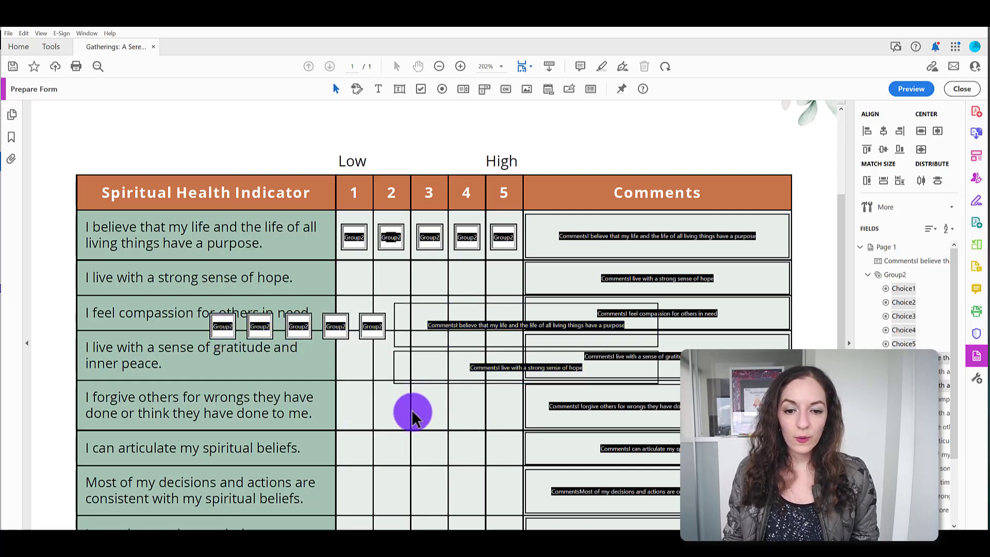
pyautogui.click(413, 308)
pyautogui.press('Delete')
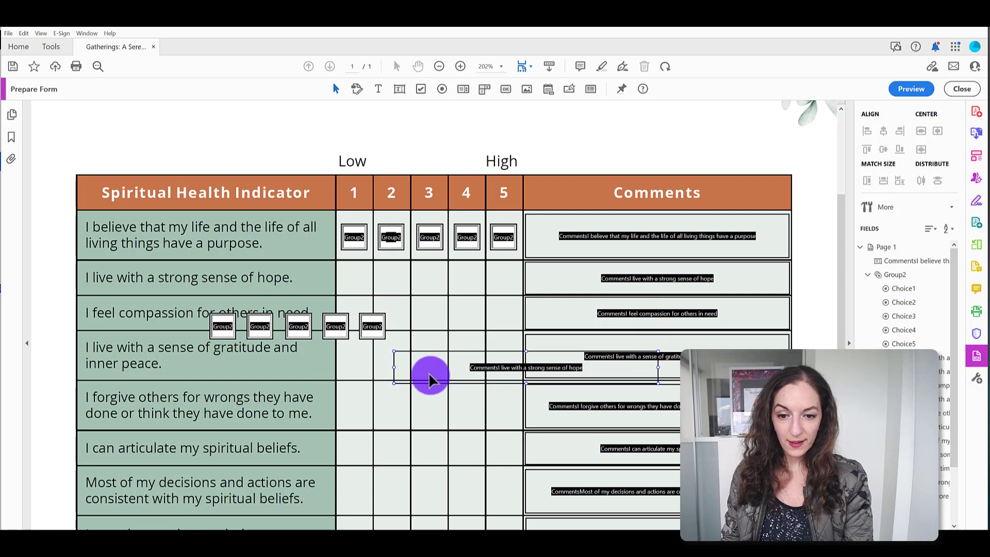
pyautogui.click(416, 373)
pyautogui.press('Delete')
pyautogui.moveTo(280, 336); pyautogui.dragTo(346, 277)
# Open the row-2 column-1 radio button's properties, checking choice Choice1 and selecting the Group2 name.
pyautogui.click(361, 316)
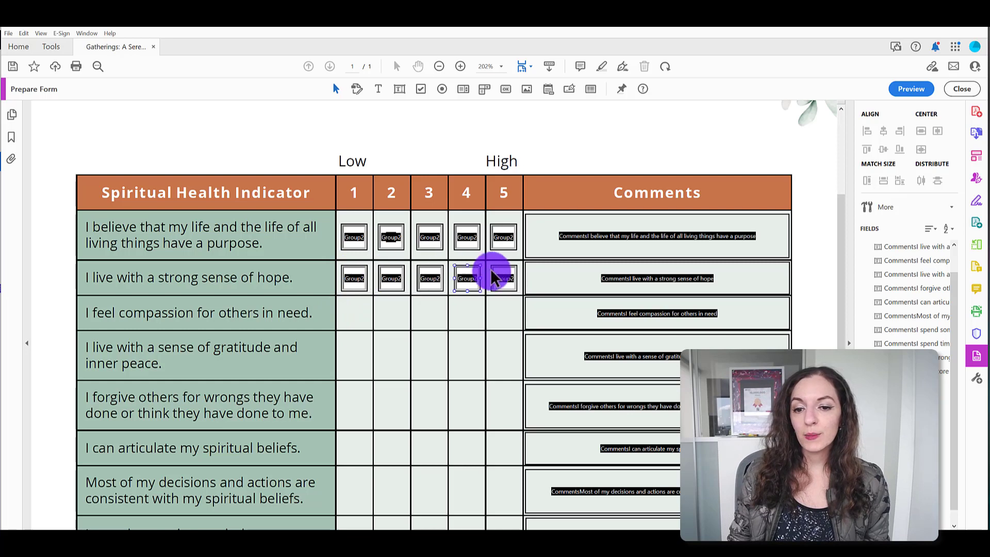
pyautogui.click(530, 278)
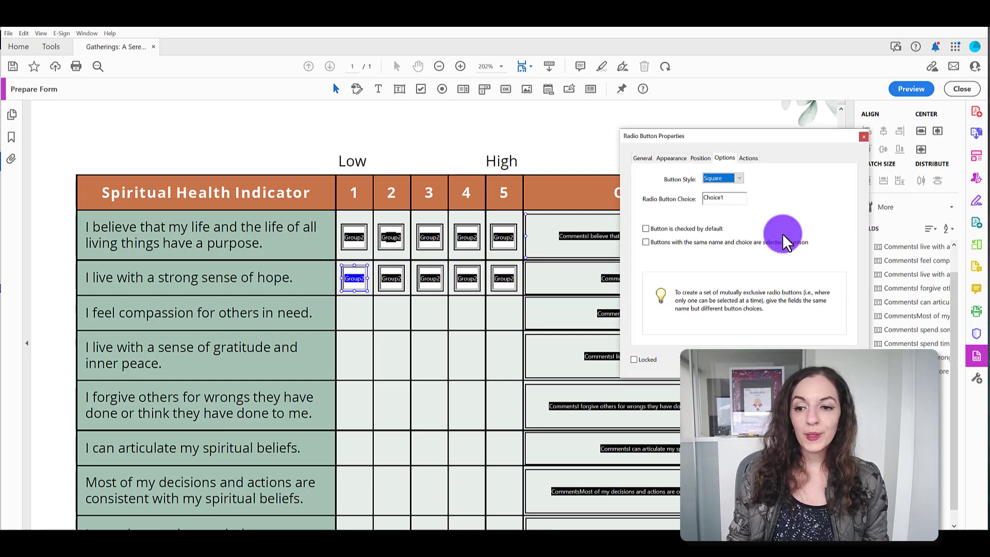
pyautogui.click(725, 198)
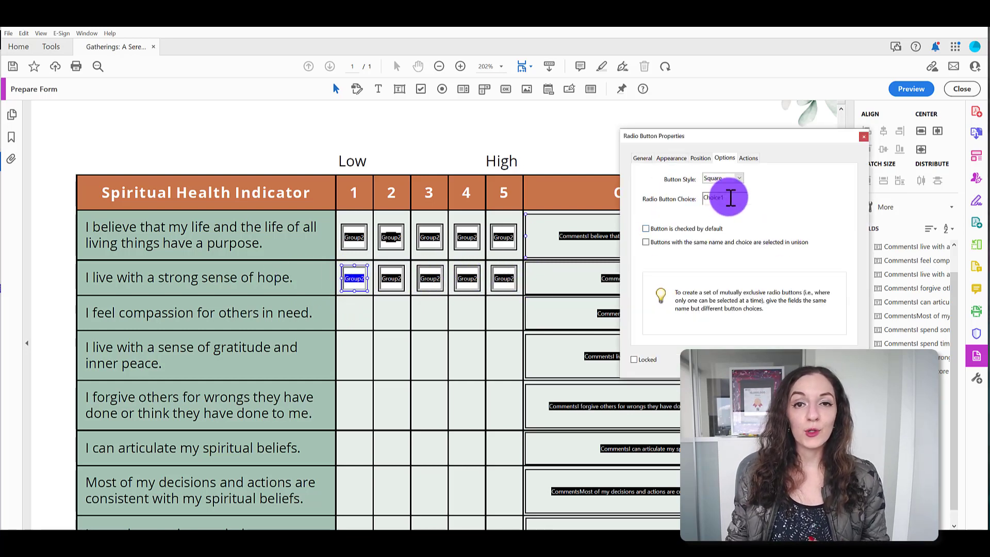
pyautogui.click(643, 158)
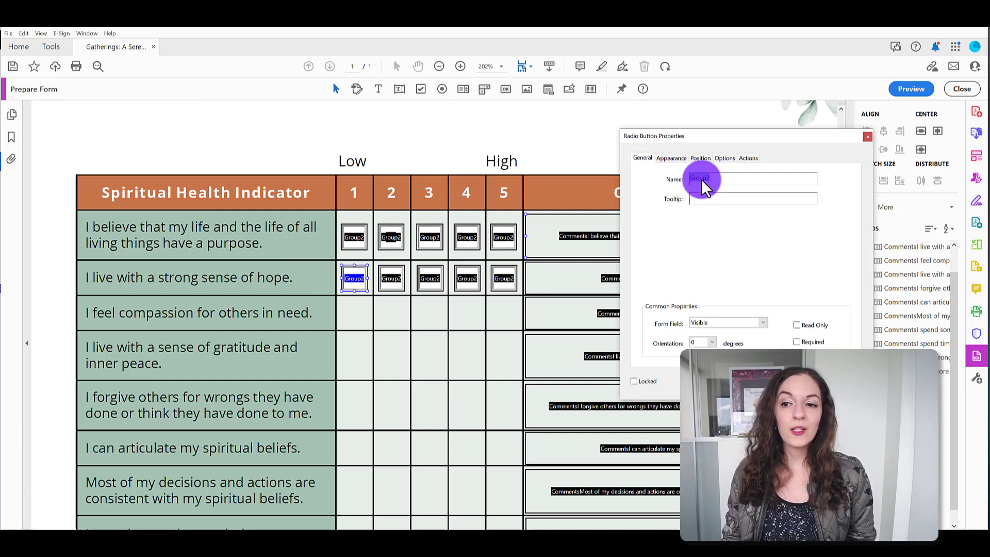
pyautogui.moveTo(714, 178); pyautogui.dragTo(710, 271)
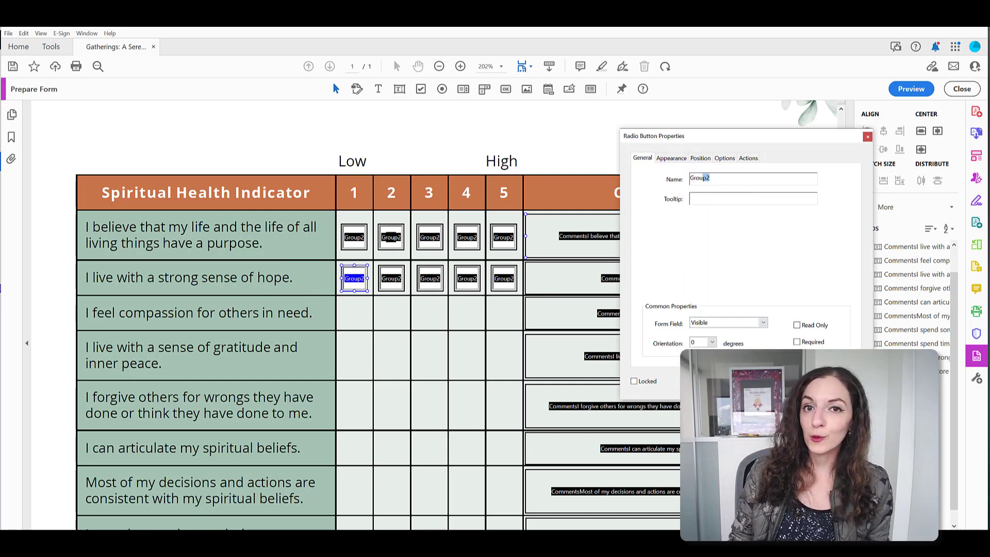